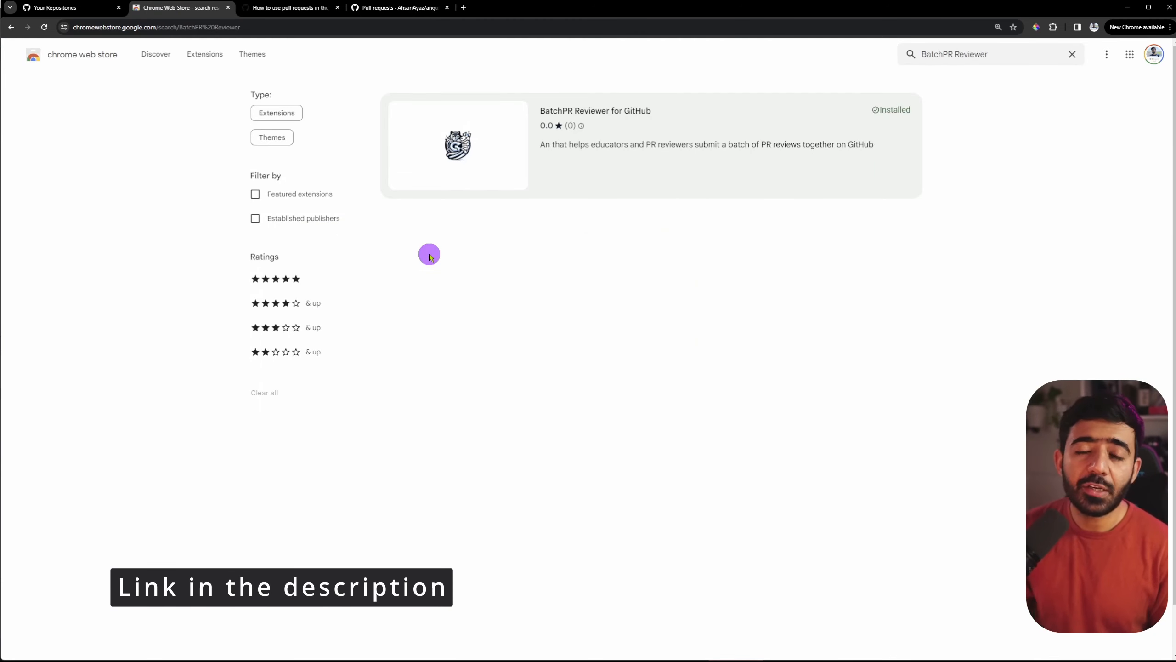
View the BatchPR Reviewer for GitHub store listing and the open pull requests of the angular-deploy-gh-pages-actions repository.
left_click(542, 140)
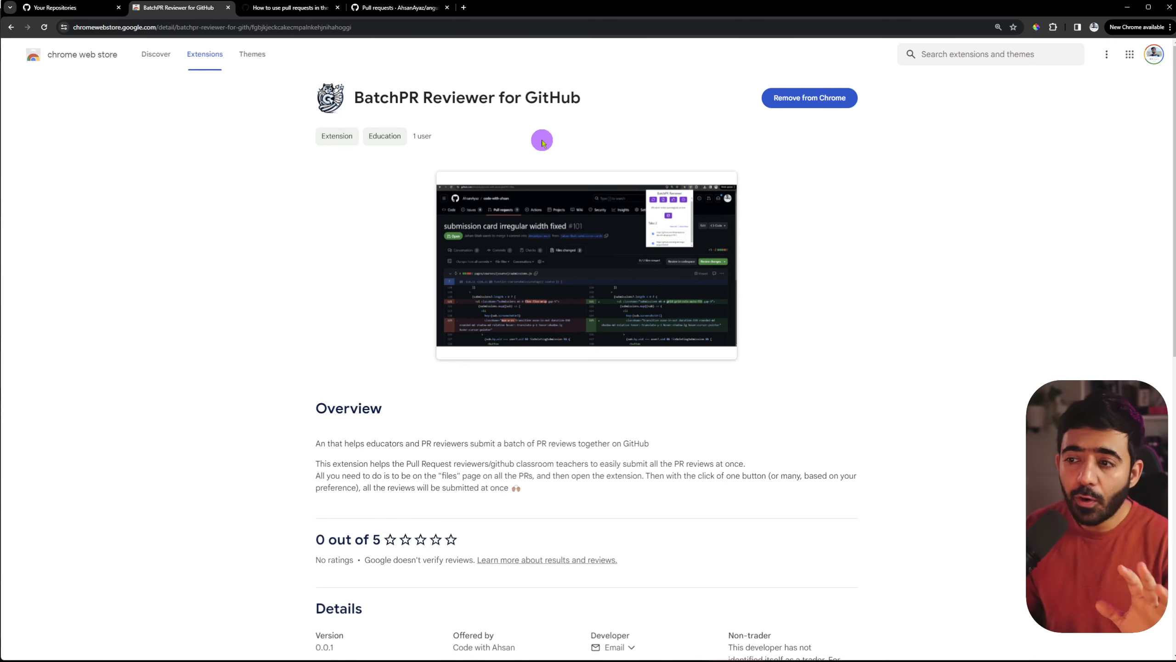
left_click(398, 7)
scroll(480, 149, "up", 6)
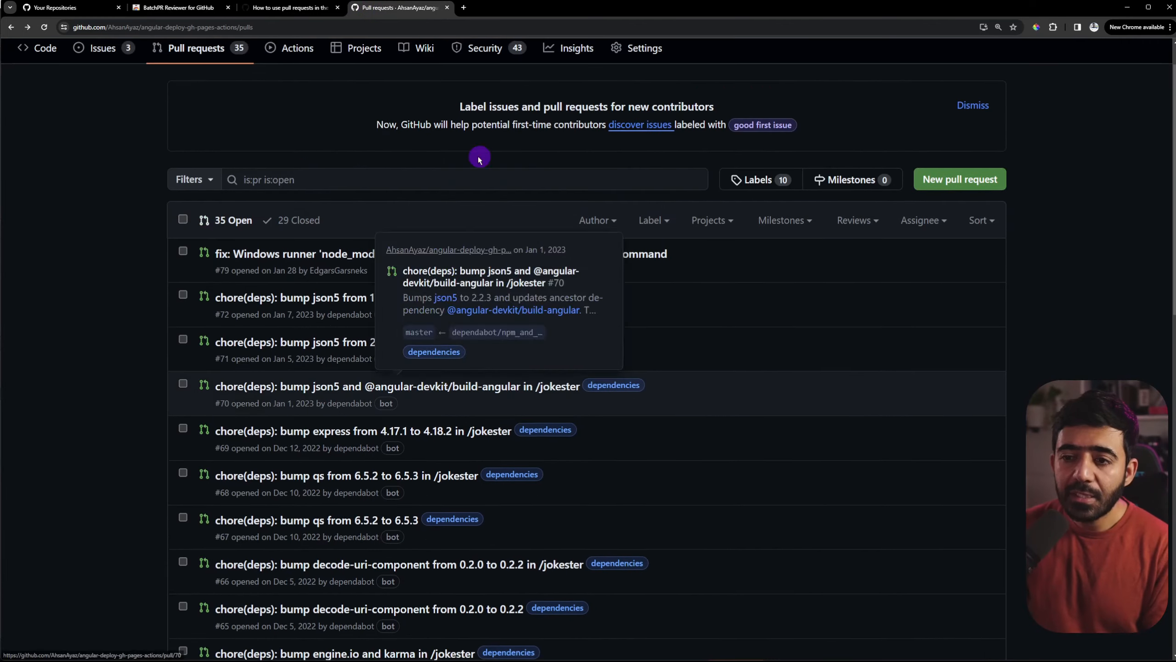
scroll(315, 123, "down", 7)
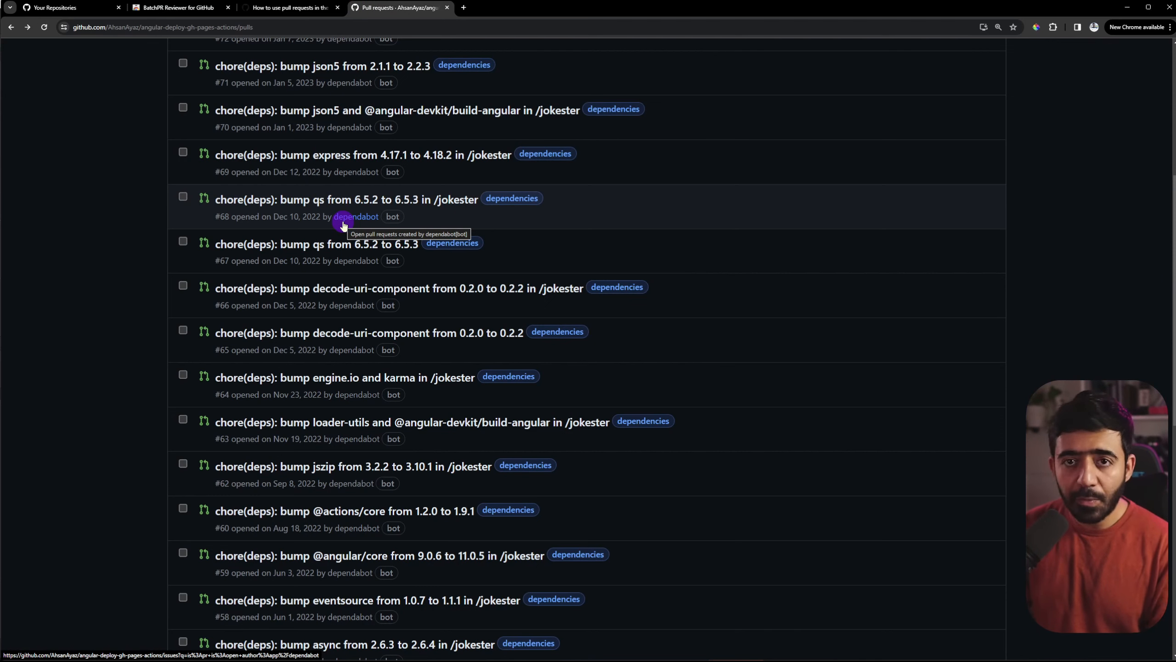
Open pull requests #70, #69, #68 and #67 in separate browser tabs.
left_click(320, 110, "ctrl")
left_click(321, 155, "ctrl")
left_click(340, 196, "ctrl")
left_click(336, 244, "ctrl")
Show the changed files of the four opened pull requests, ending on the package.json diff of #70.
left_click(526, 10)
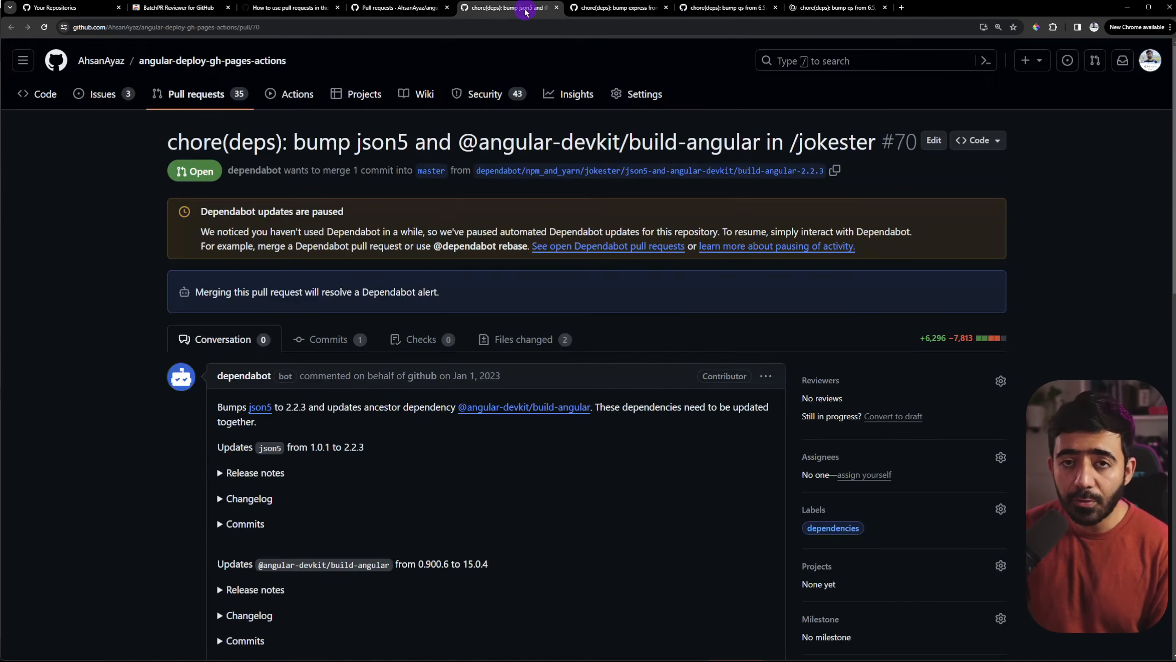
left_click(523, 338)
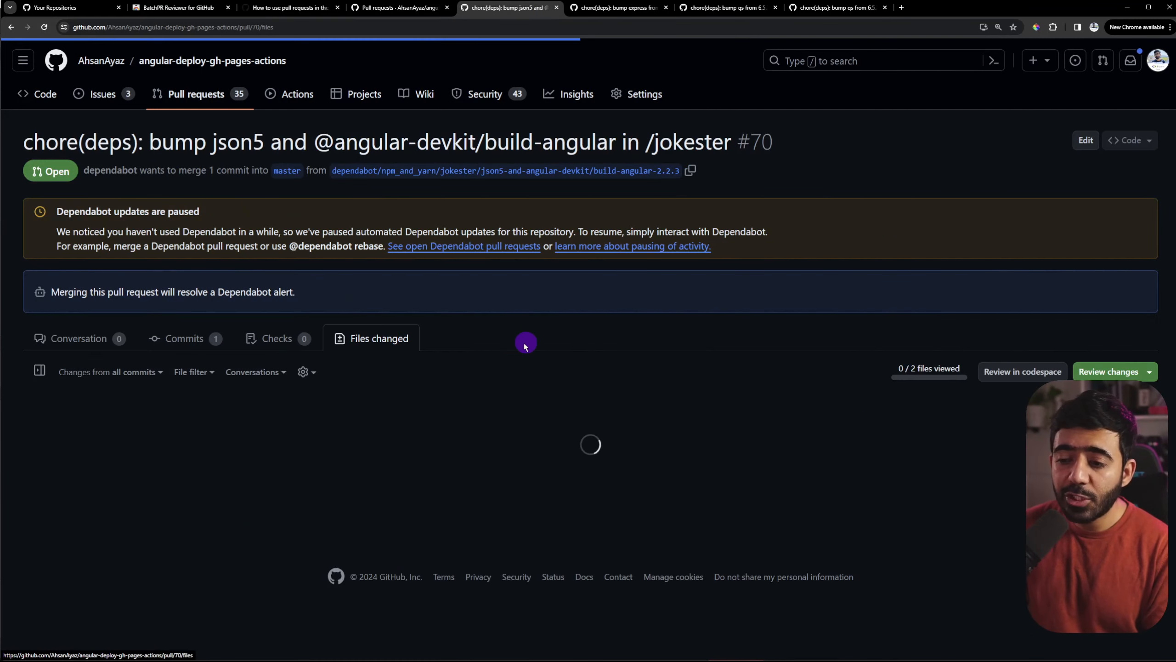
left_click(621, 8)
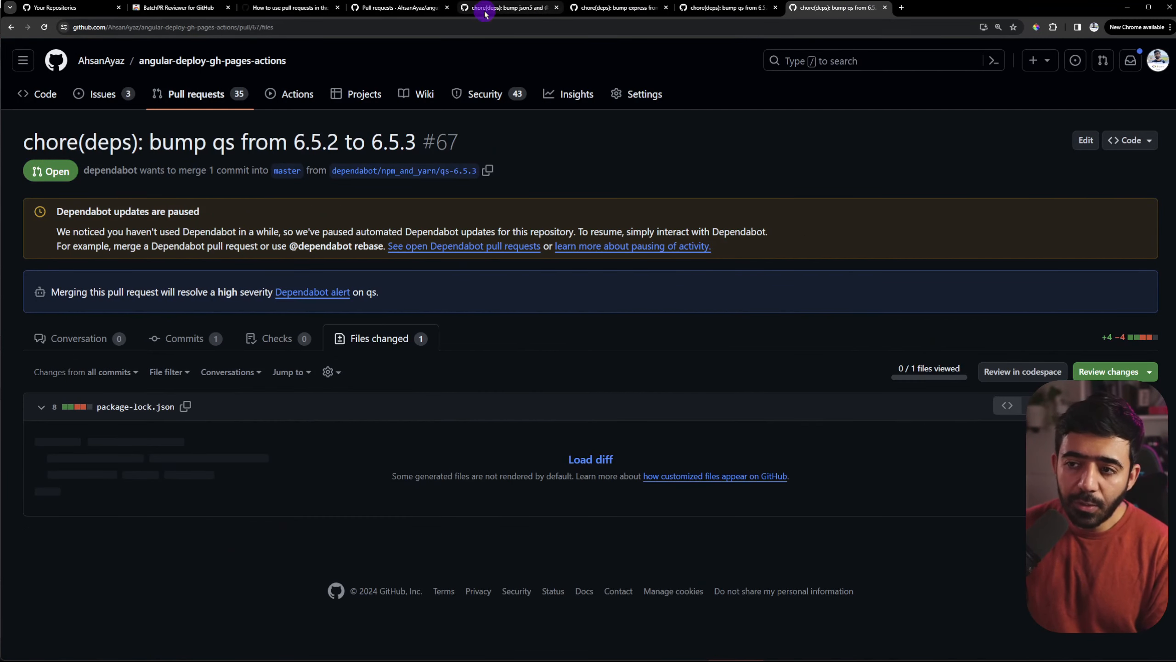
left_click(485, 13)
scroll(511, 350, "down", 3)
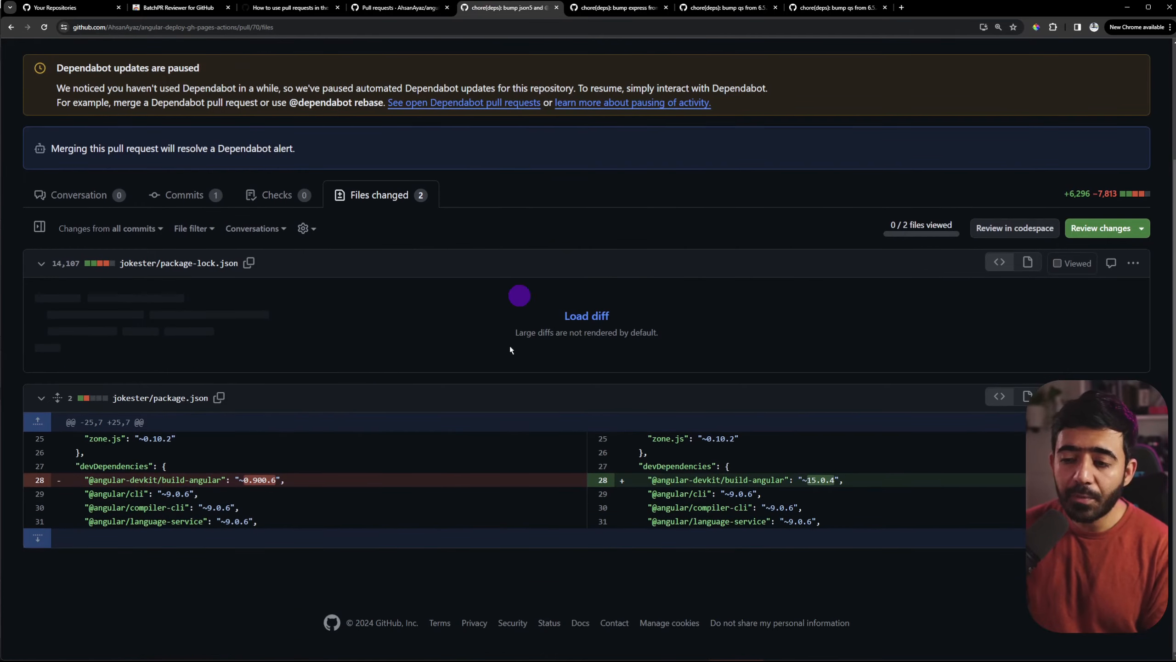
left_click(616, 480)
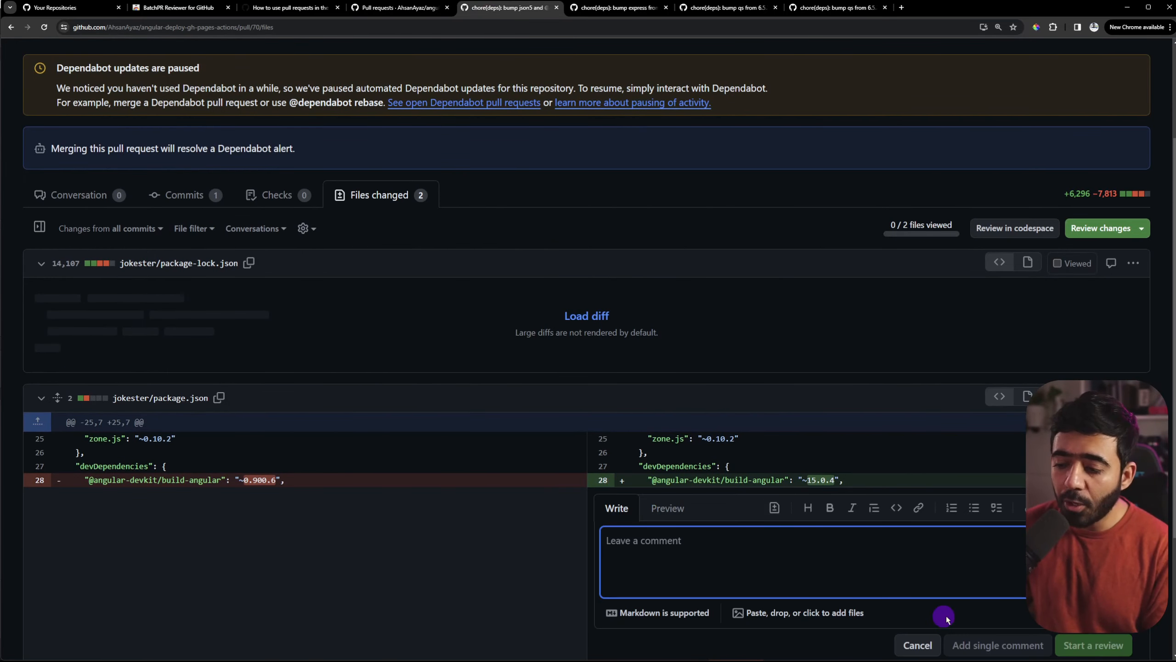
scroll(942, 622, "down", 4)
left_click(918, 507)
scroll(783, 320, "up", 7)
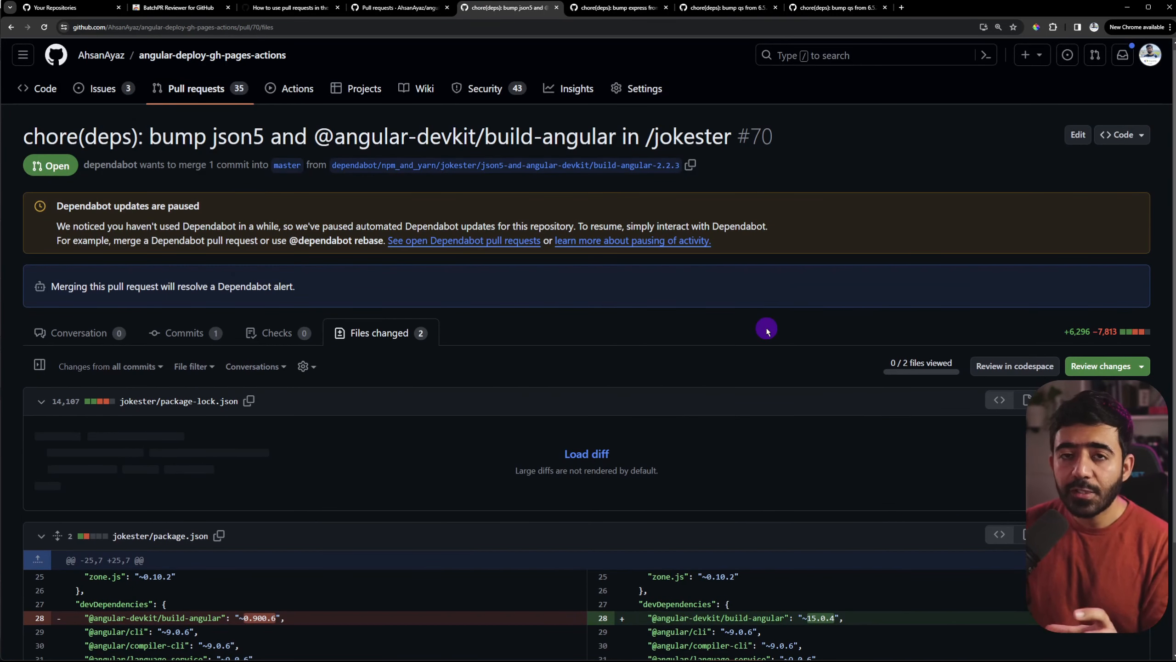
Start a review of pull request #70, choose Approve and insert the saved reply "You've got a 🟡 this time".
left_click(1082, 374)
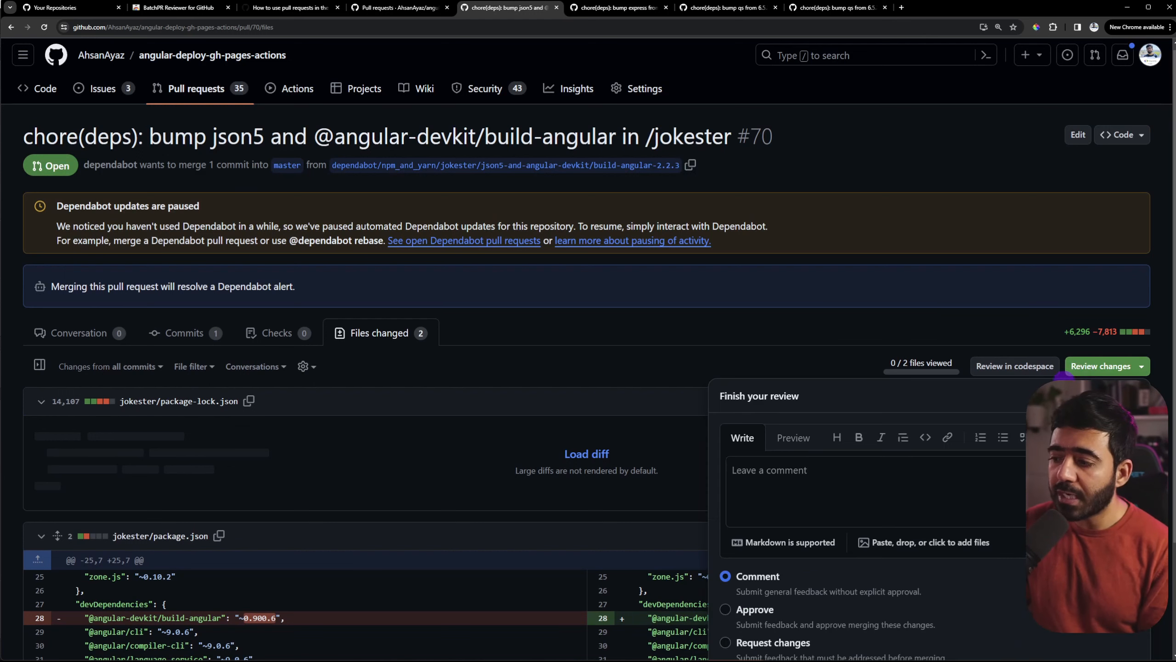
left_click(844, 496)
scroll(793, 480, "down", 1)
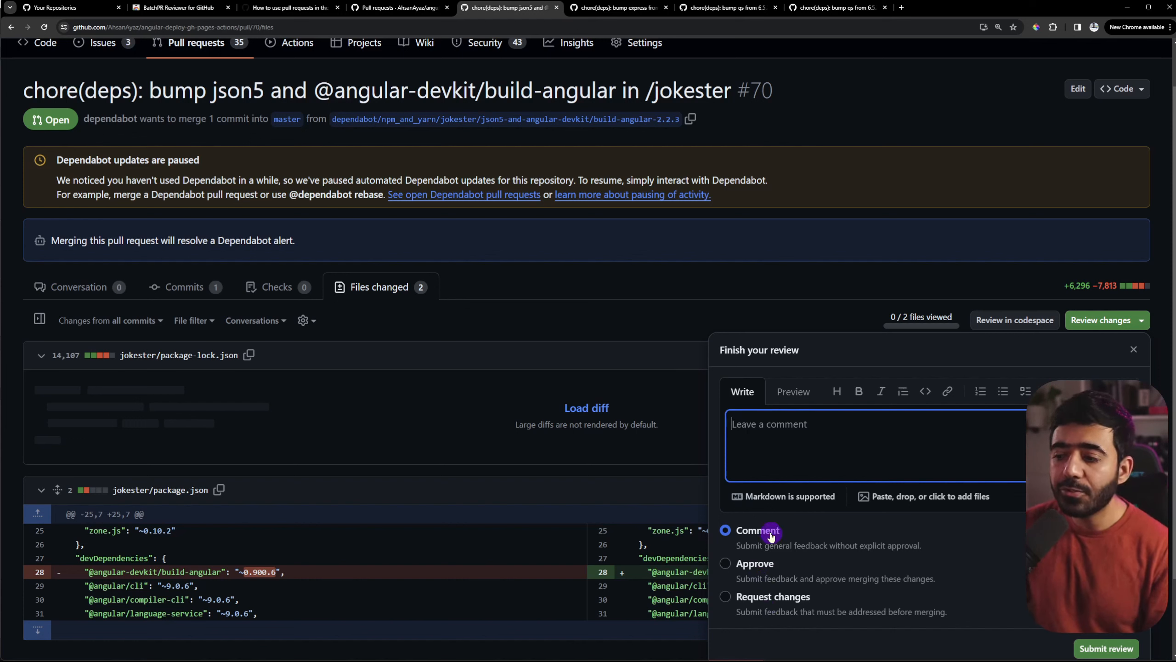
left_click(725, 563)
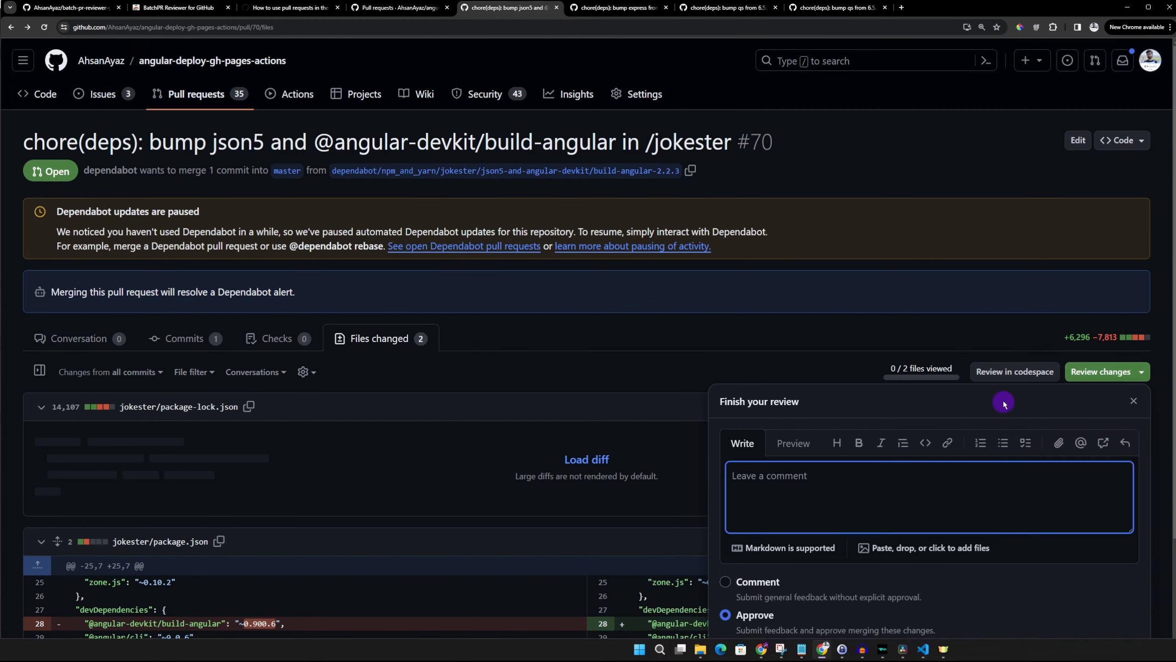
left_click(1127, 443)
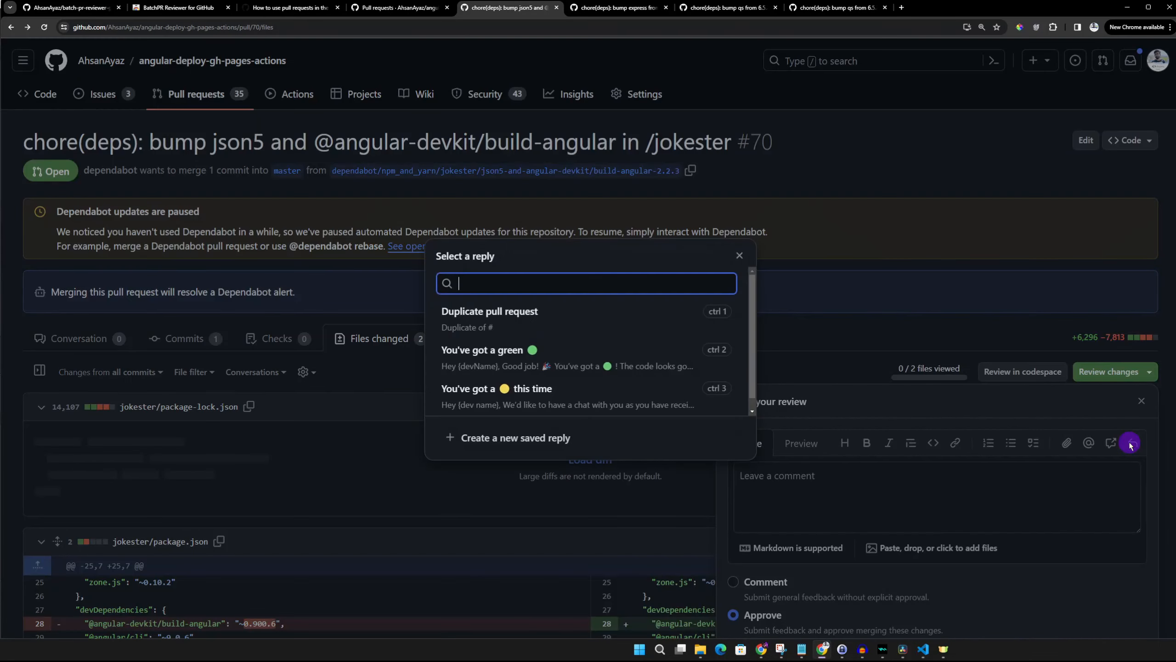
left_click(630, 391)
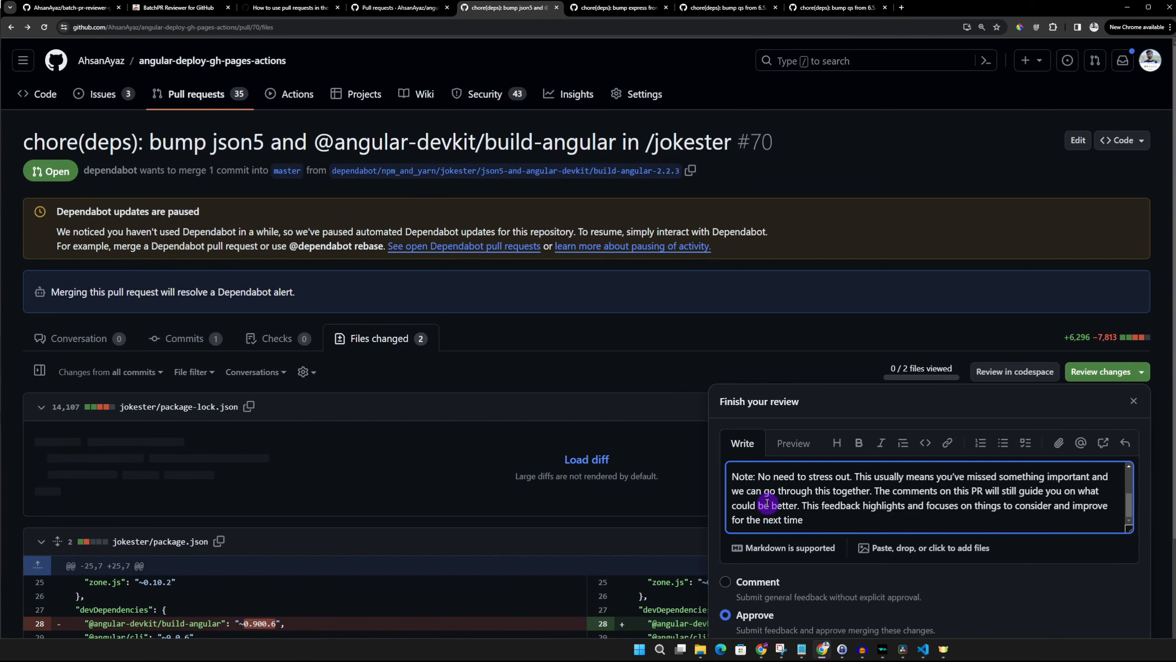
scroll(768, 505, "up", 3)
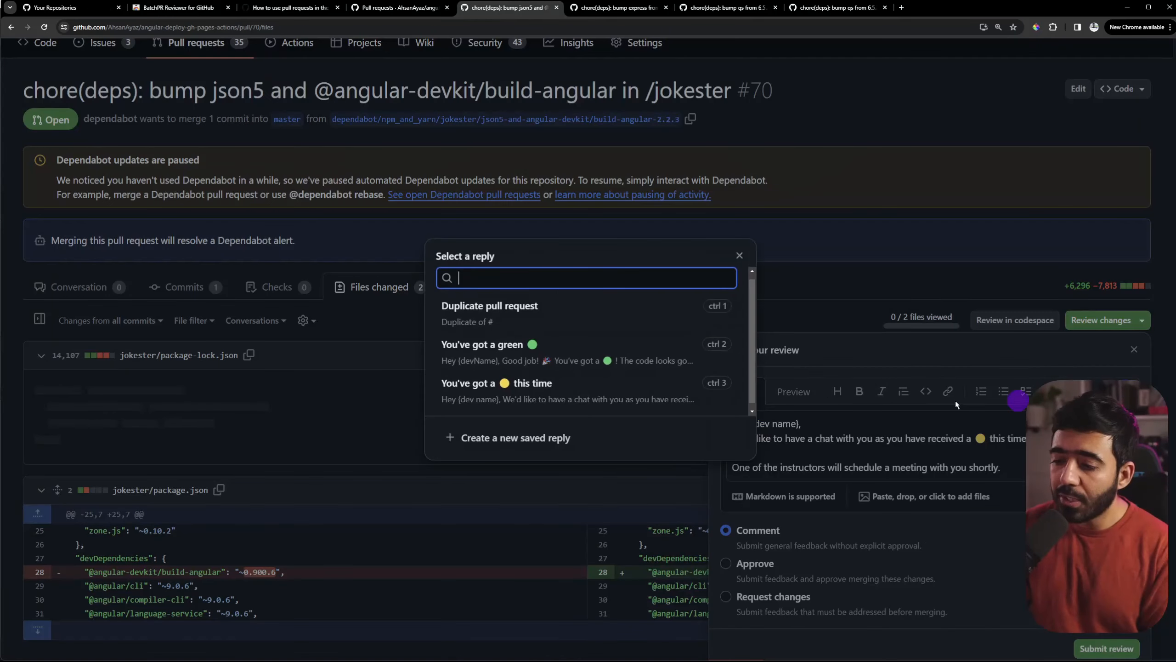
View the settings page for creating a new saved reply and return to pull request #70.
left_click(509, 438)
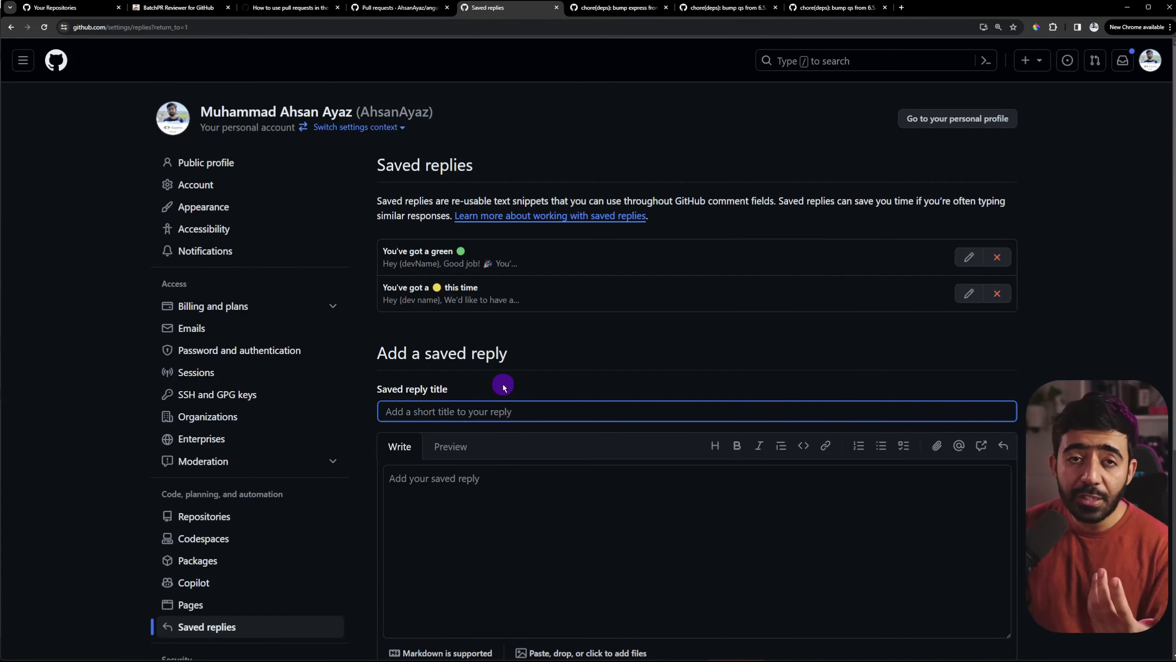
left_click(11, 27)
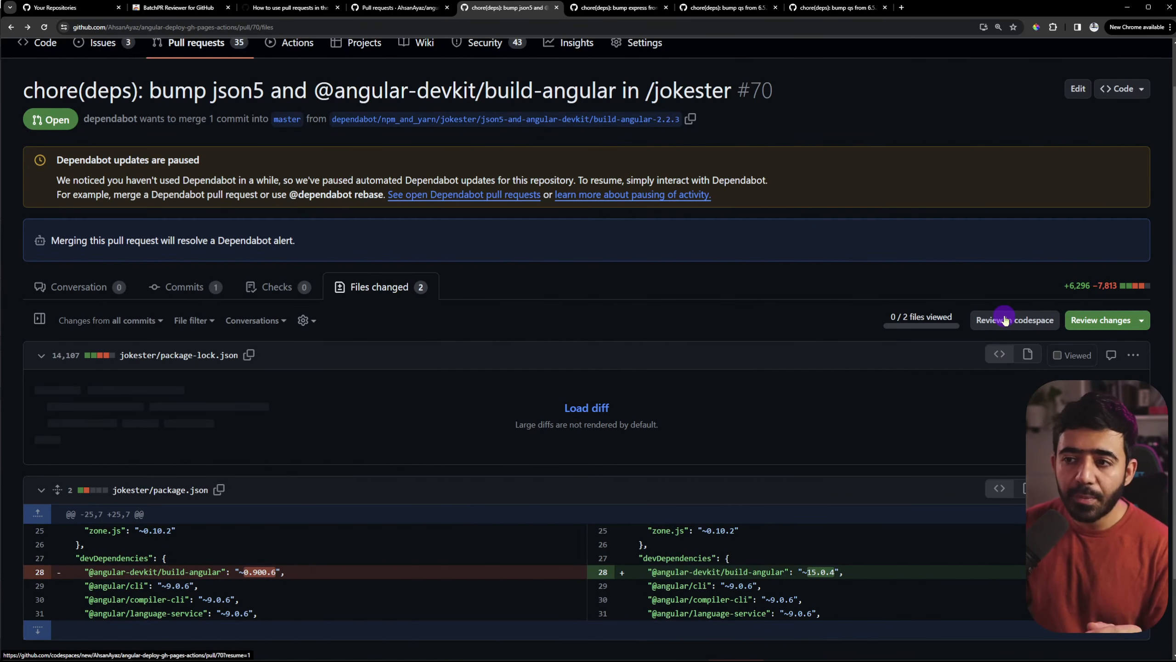
Insert the saved reply "You've got a 🟡 this time" as the review comment of pull request #70 and select its text.
left_click(1102, 320)
scroll(551, 417, "down", 3)
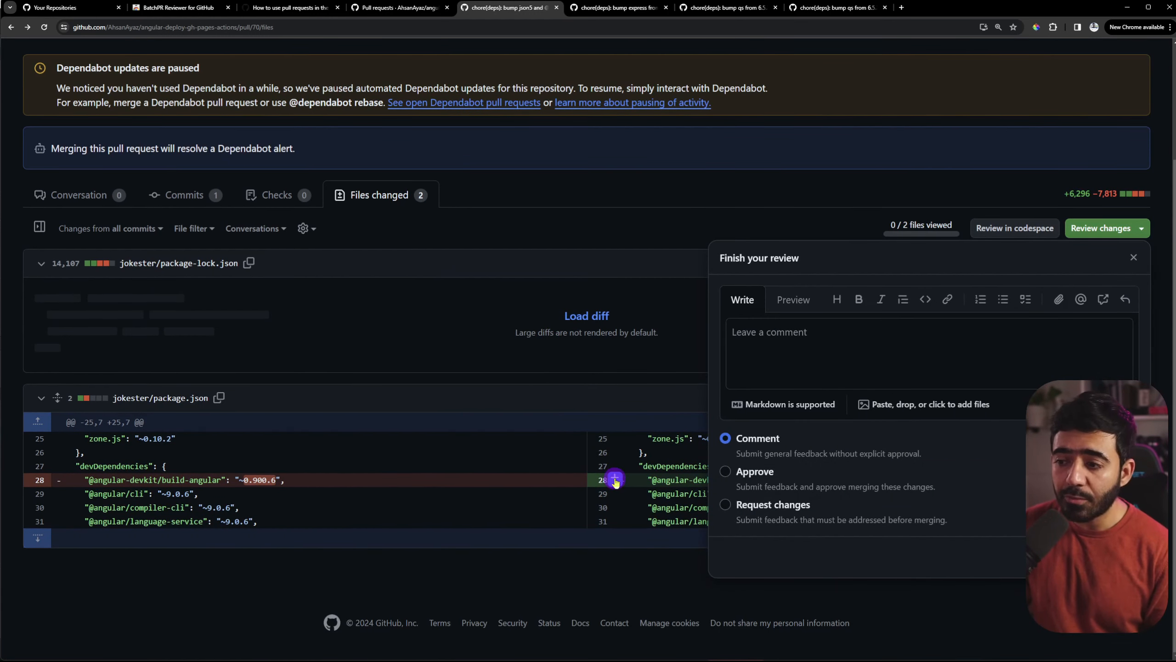
left_click(1125, 298)
left_click(563, 365)
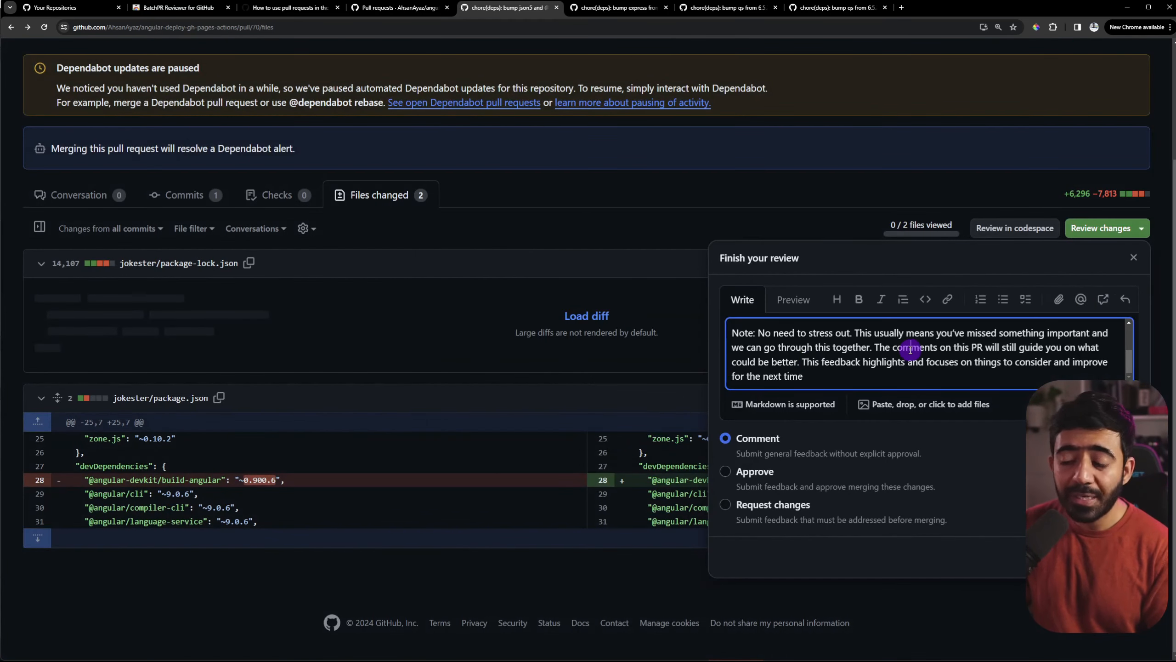
scroll(907, 348, "up", 3)
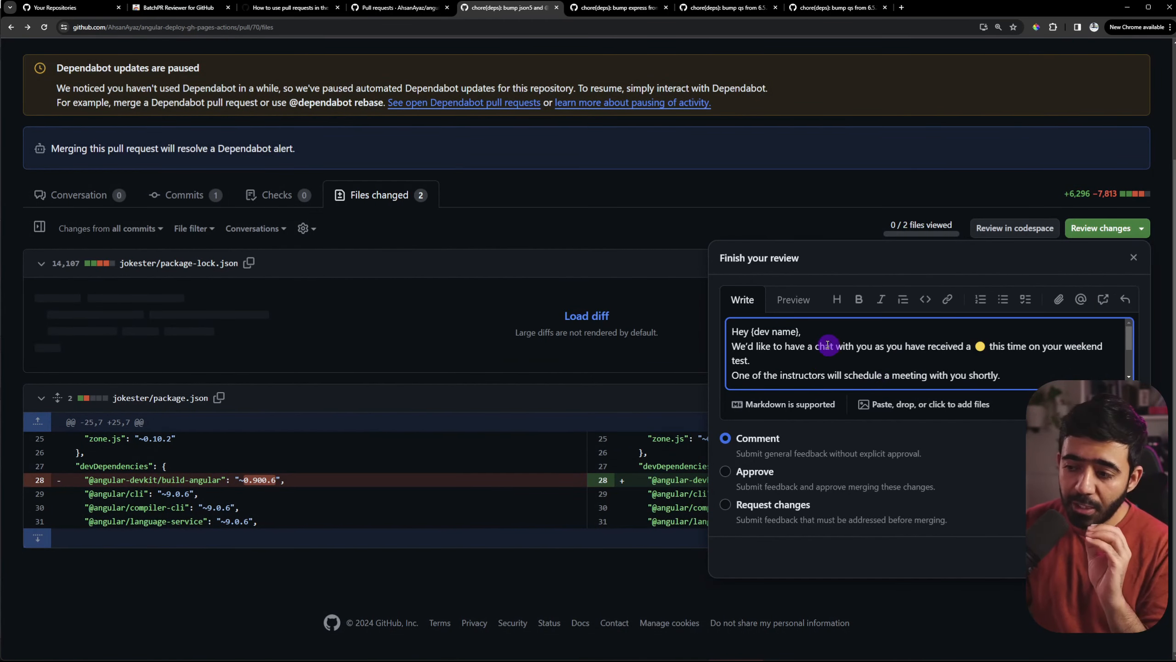
key("ctrl+a")
Insert the saved reply "You've got a 🟡 this time" as the review comment of pull request #69.
left_click(621, 8)
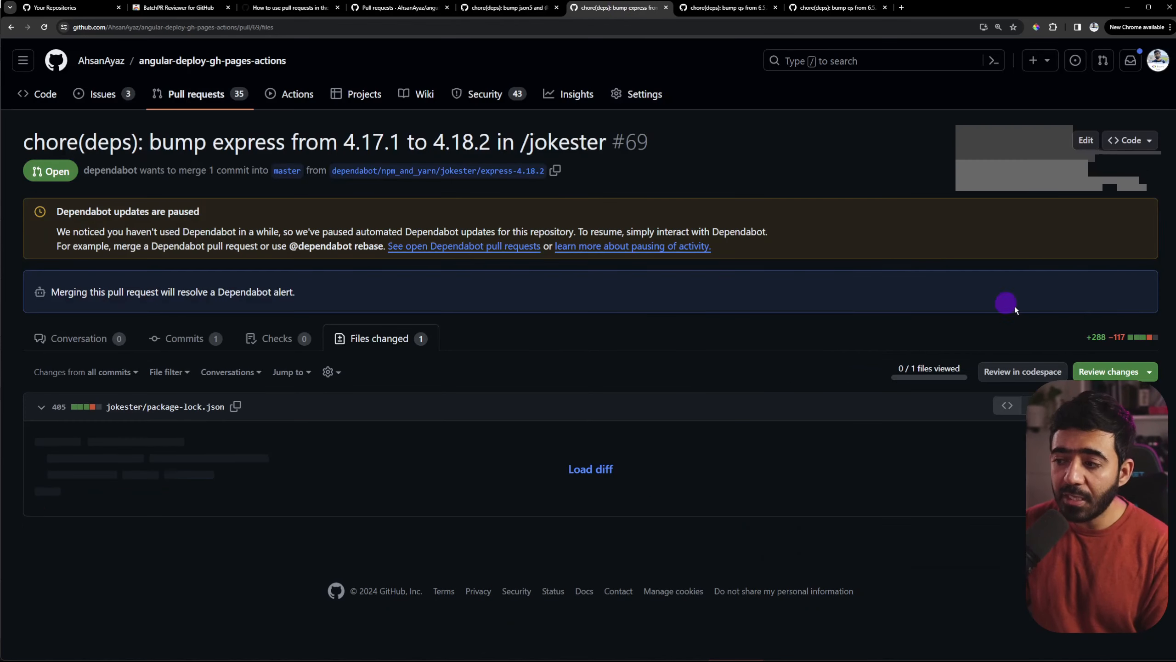
left_click(1112, 372)
left_click(867, 420)
left_click(1038, 381)
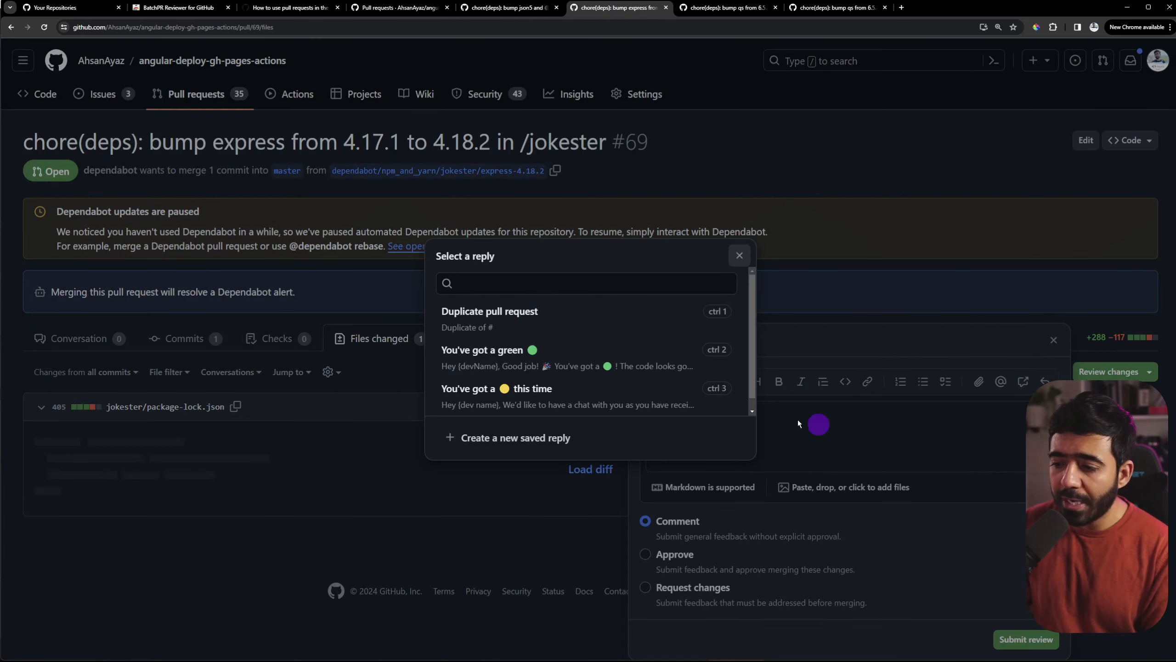
left_click(675, 406)
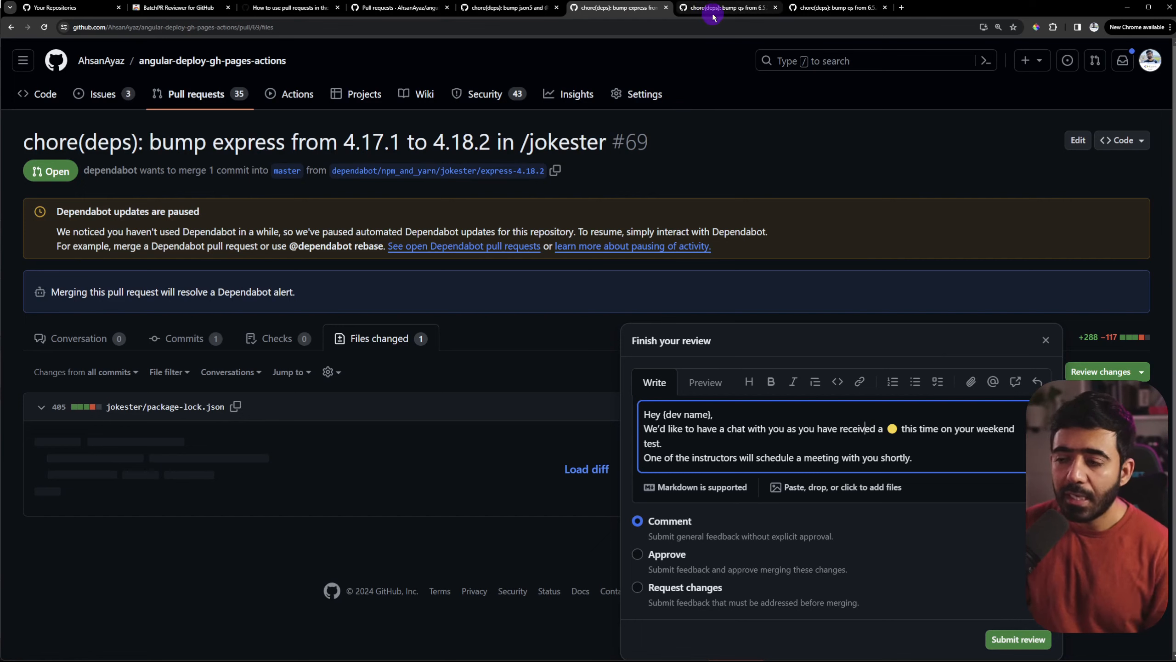
From pull request #67, pin the BatchPR Reviewer extension to the browser toolbar and open it.
left_click(726, 7)
left_click(833, 10)
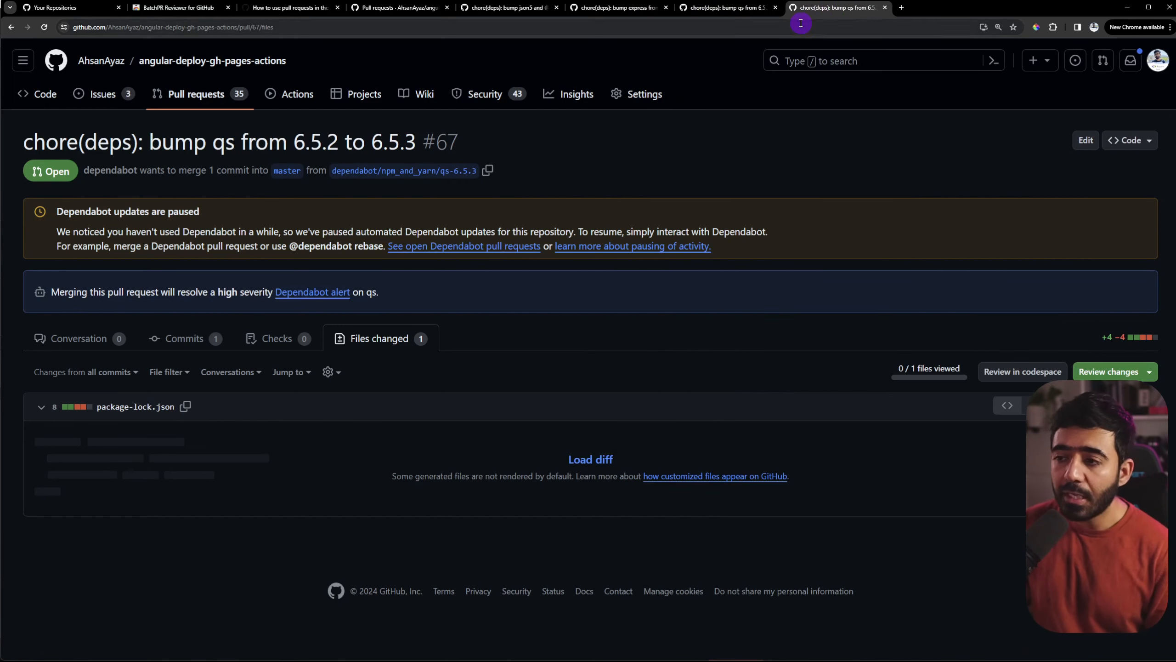
left_click(1053, 27)
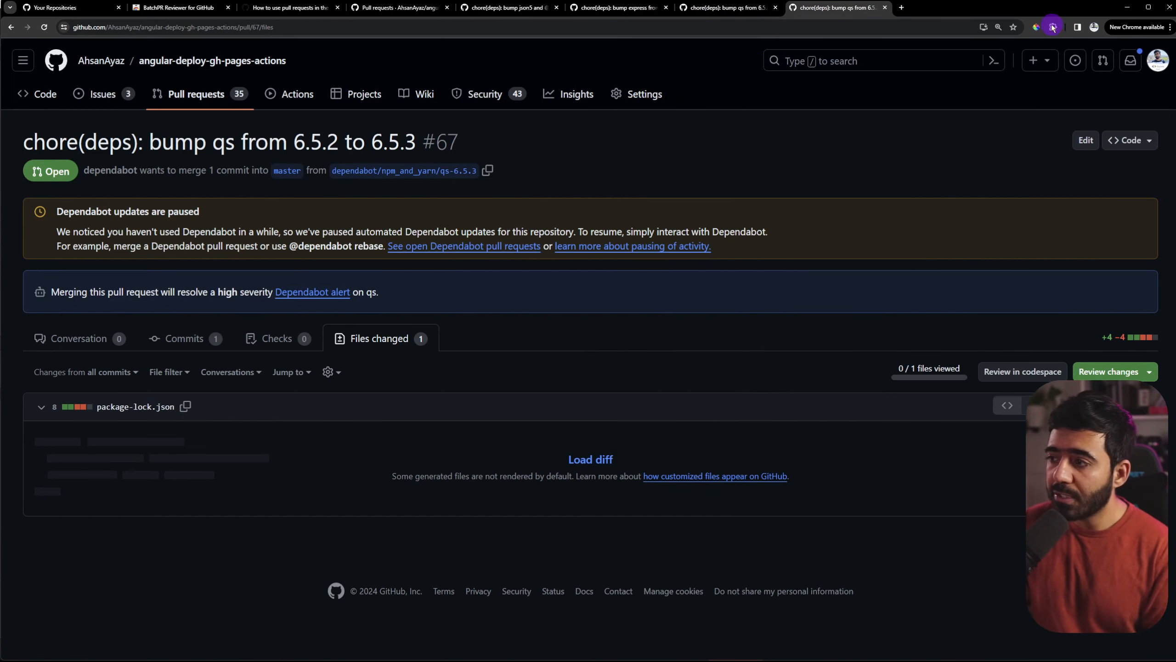
left_click(1012, 119)
left_click(1037, 29)
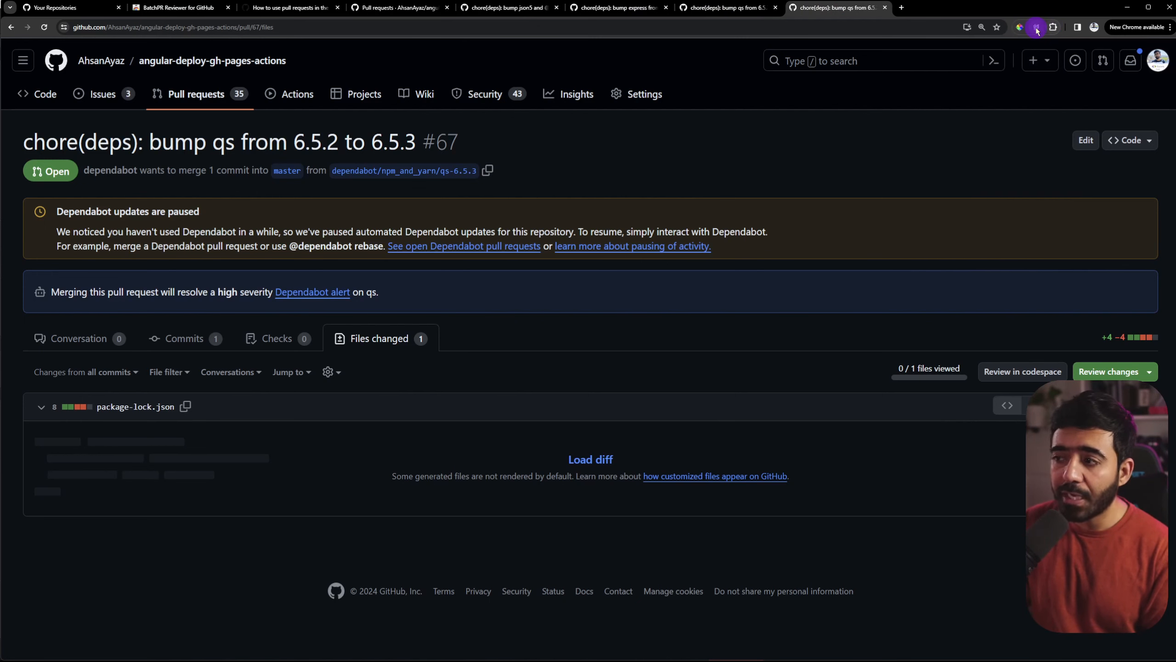
left_click(1036, 29)
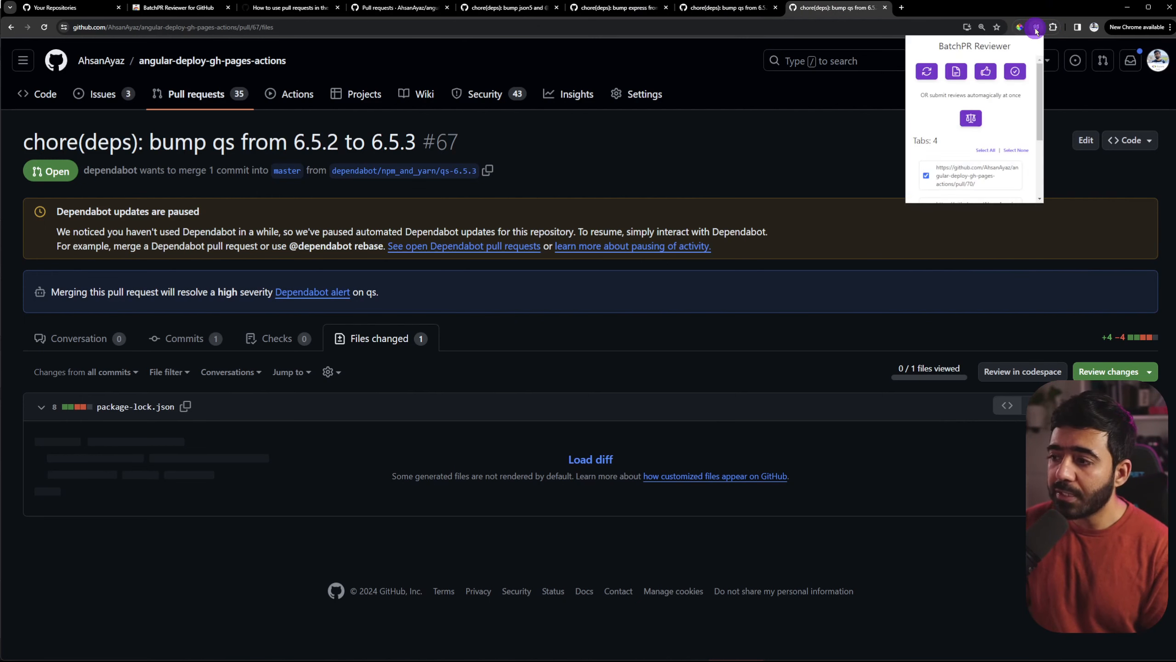
Deselect all pull request tabs in BatchPR Reviewer and examine its batch review actions.
scroll(915, 157, "down", 3)
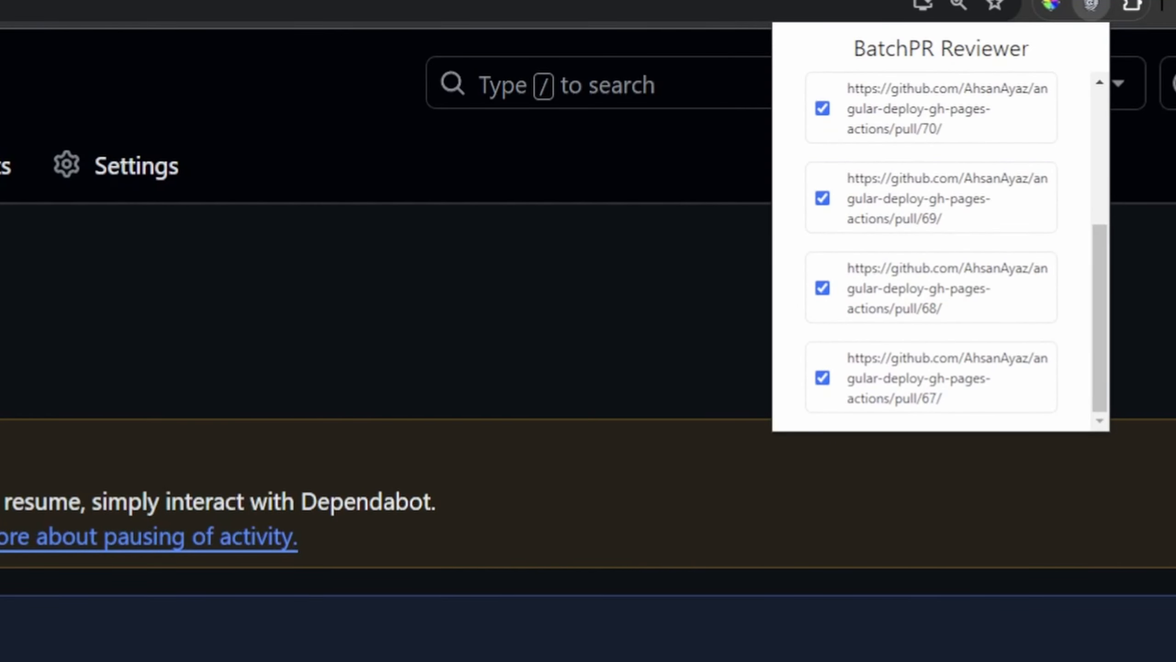
scroll(1006, 291, "up", 3)
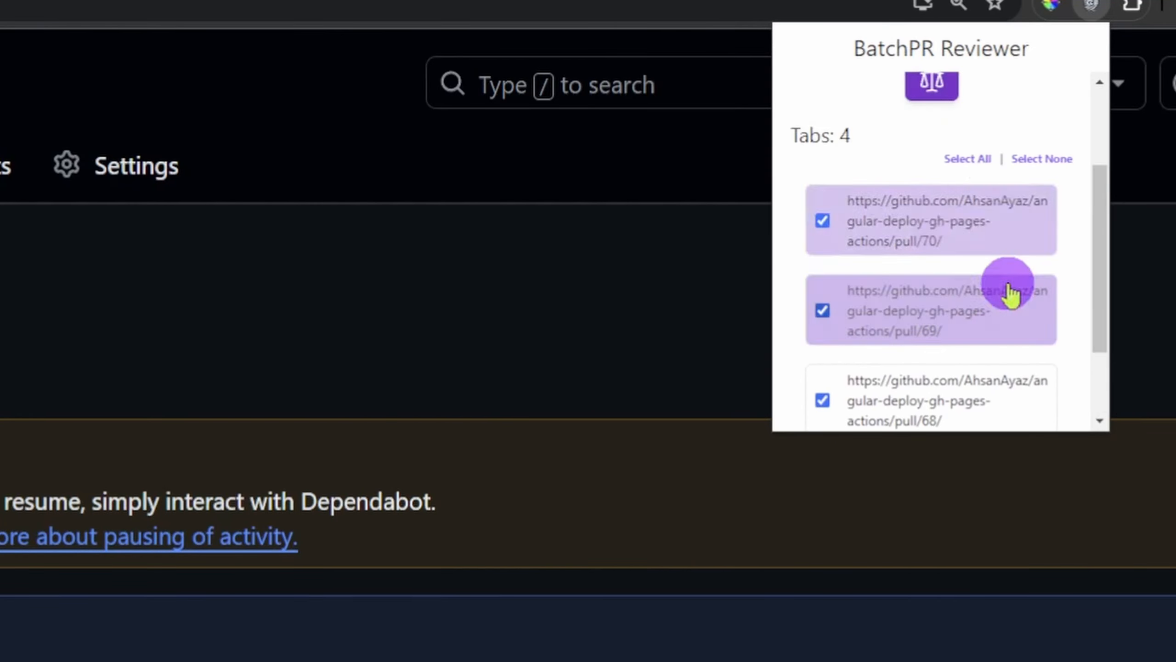
left_click(1029, 160)
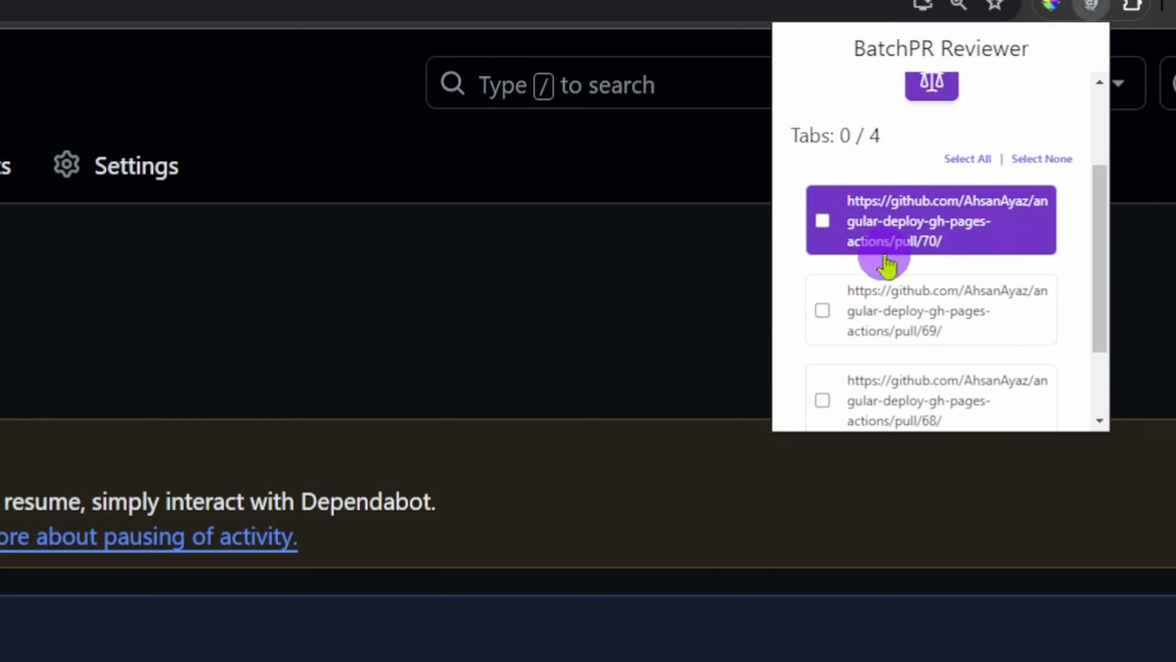
scroll(873, 263, "up", 3)
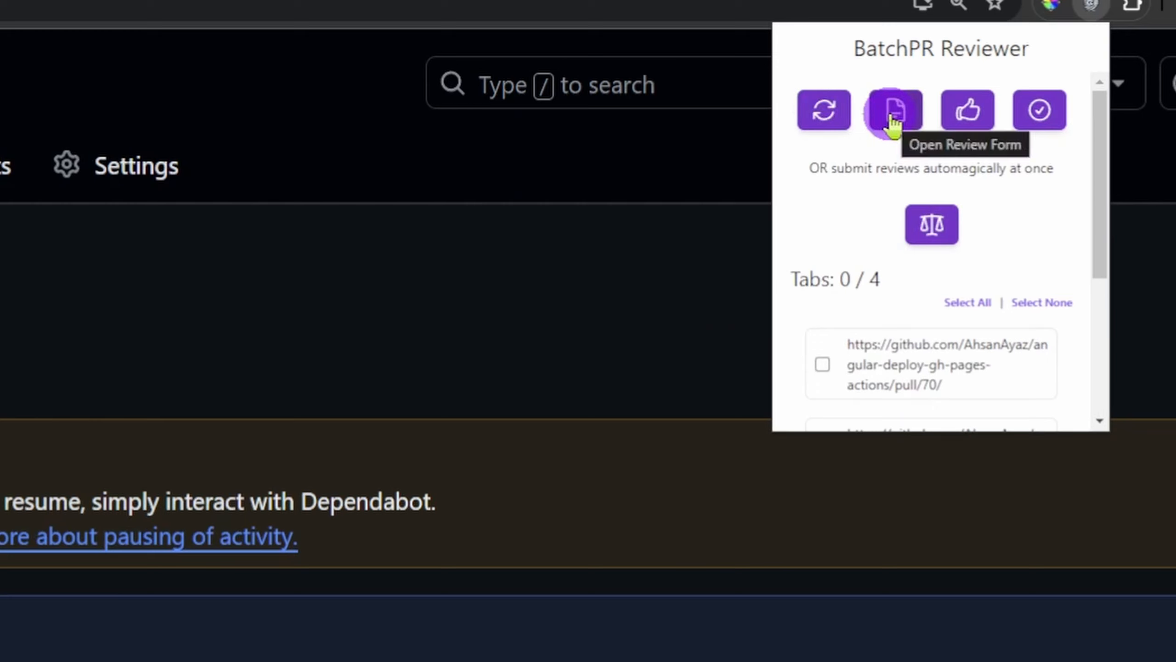
left_click(979, 116)
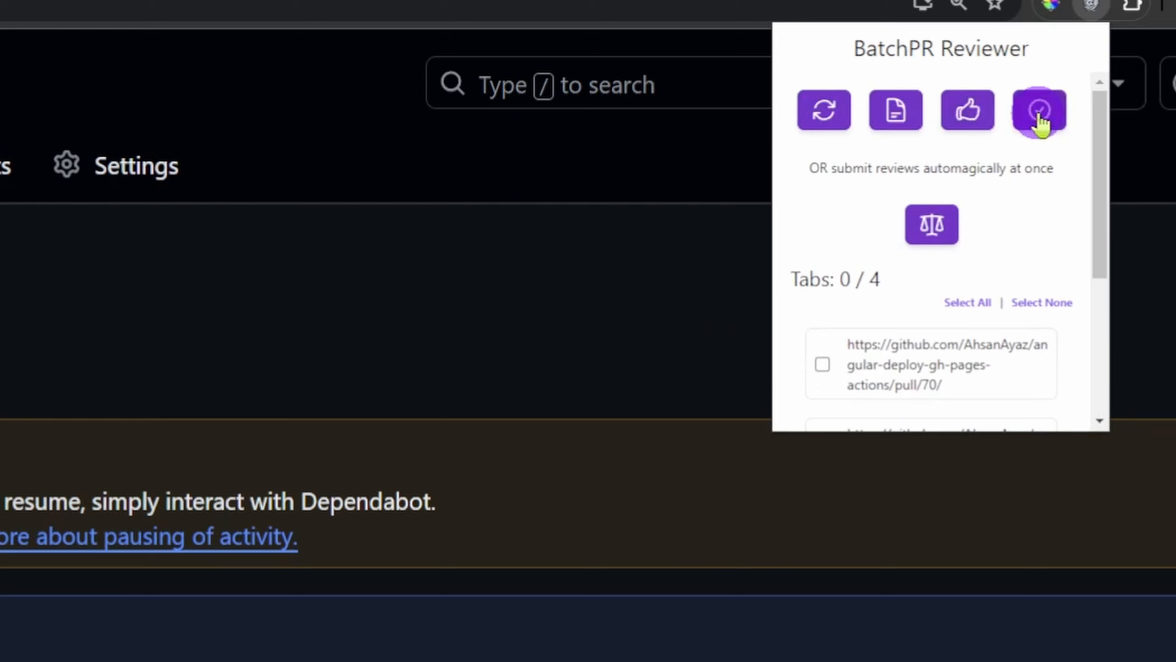
left_click(1040, 136)
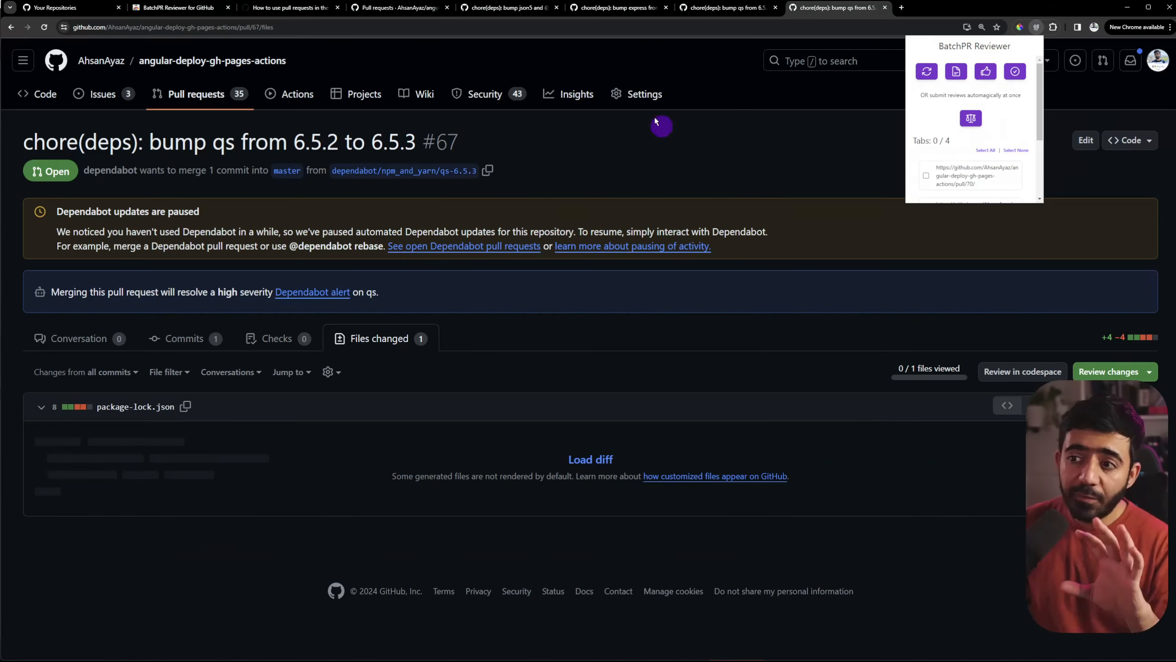
Return to the review form of pull request #70 and highlight the opening lines of its comment.
left_click(519, 8)
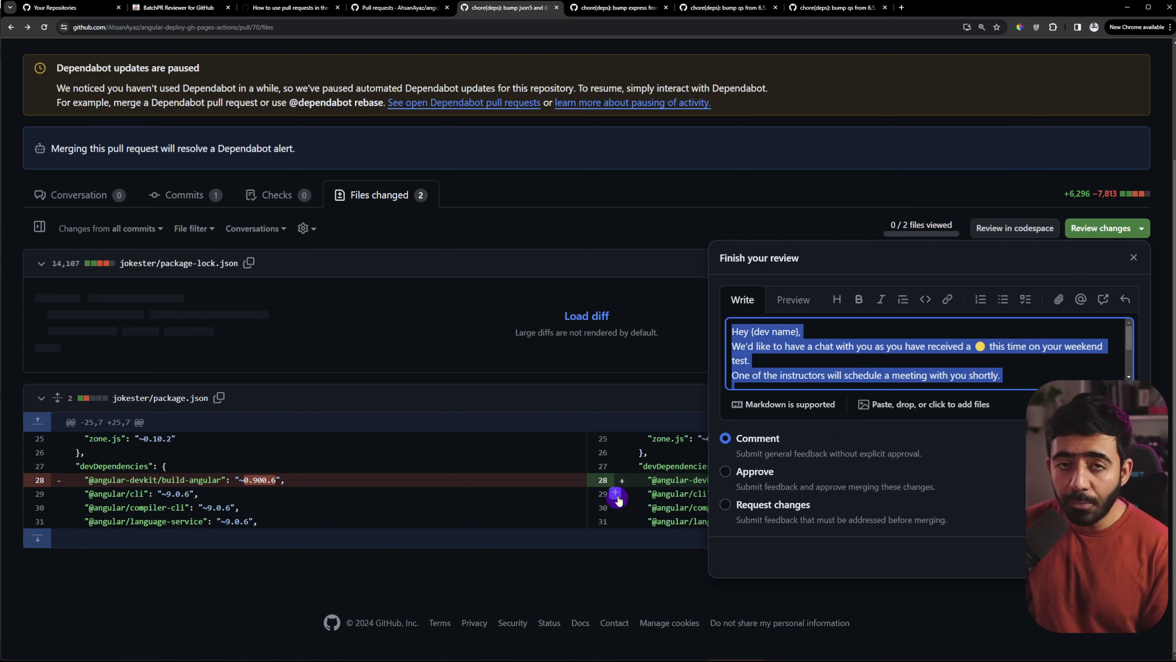
left_click_drag(752, 361, 747, 331)
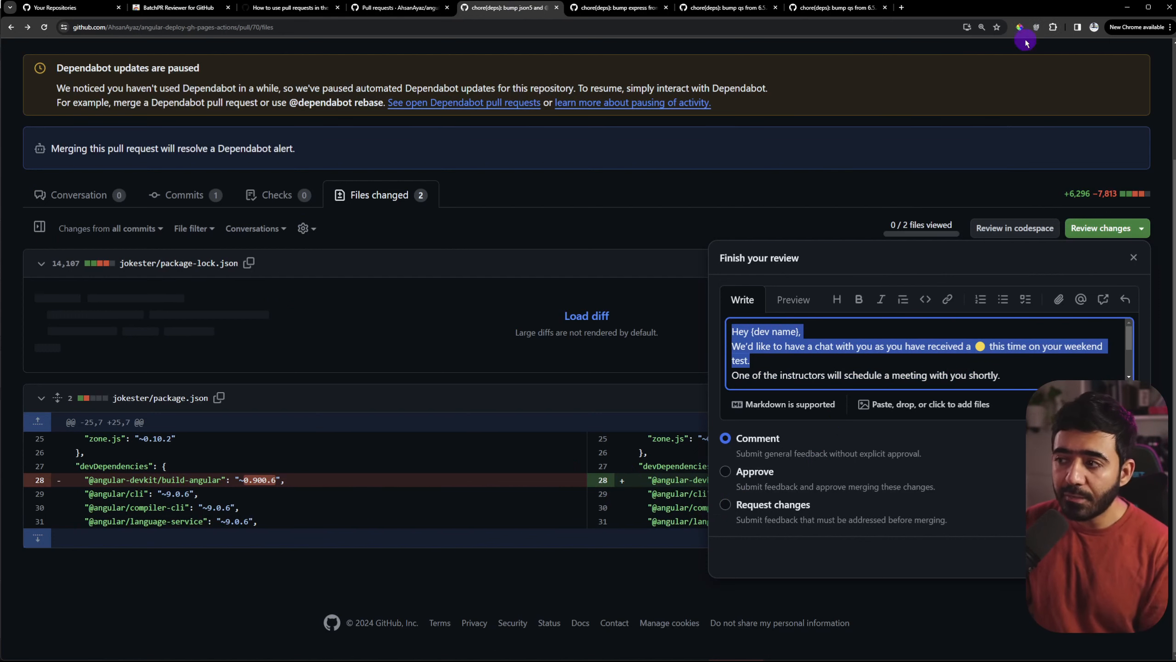
With BatchPR Reviewer, reload all four pull request tabs, and open the review form on each of them.
left_click(1037, 28)
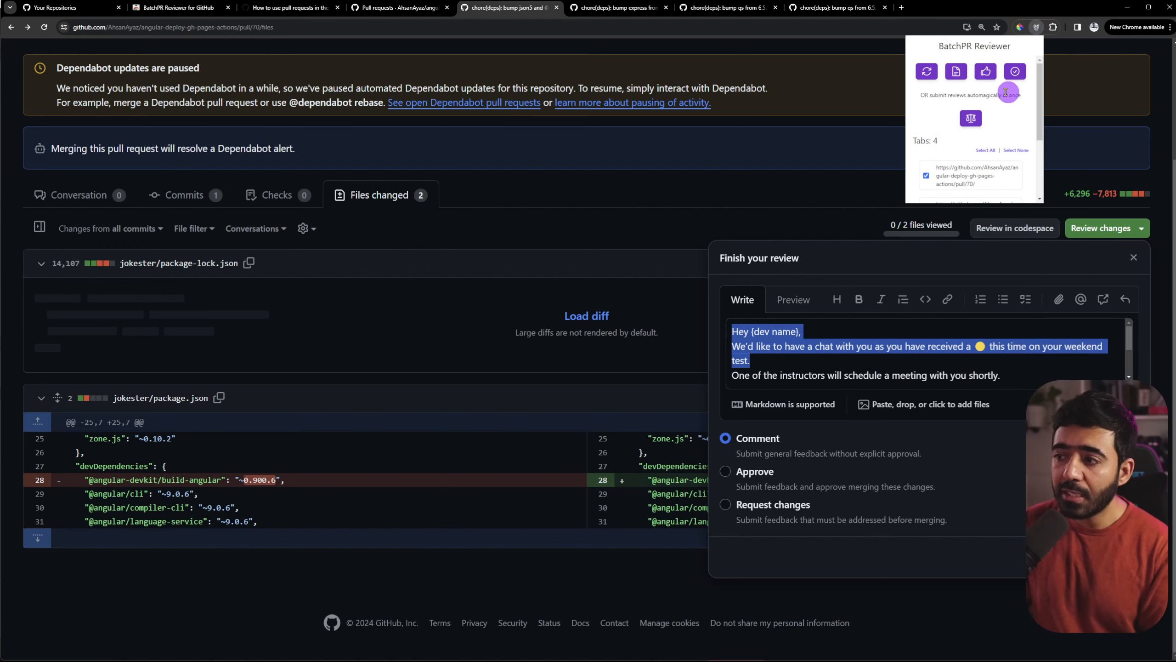
left_click(926, 72)
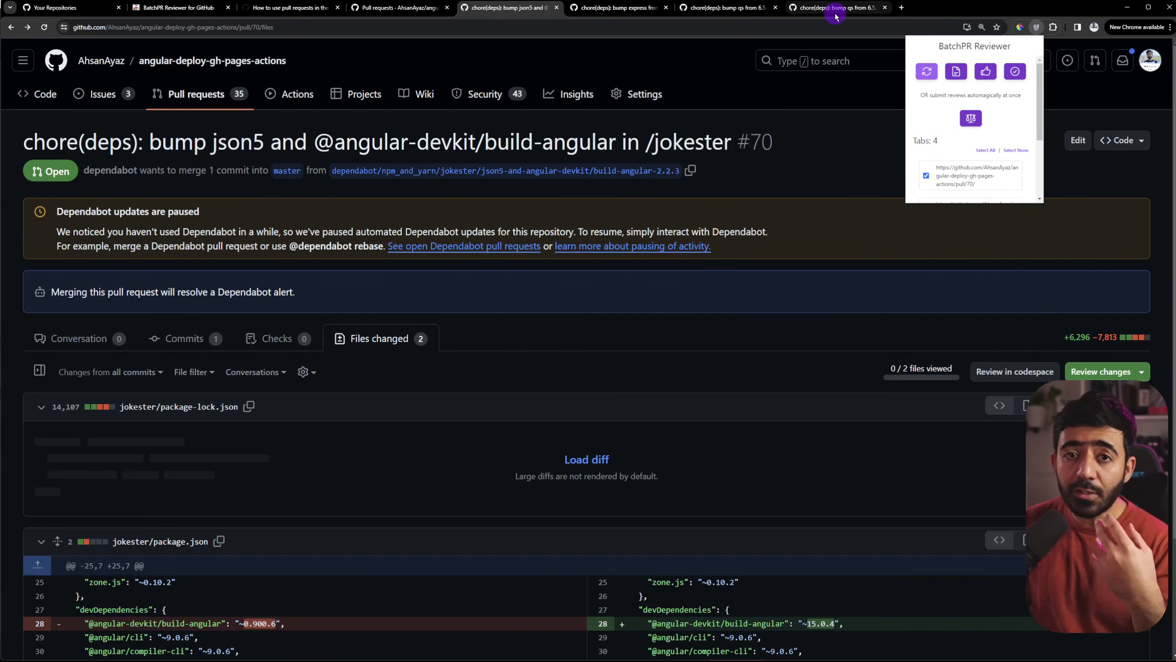
left_click(956, 73)
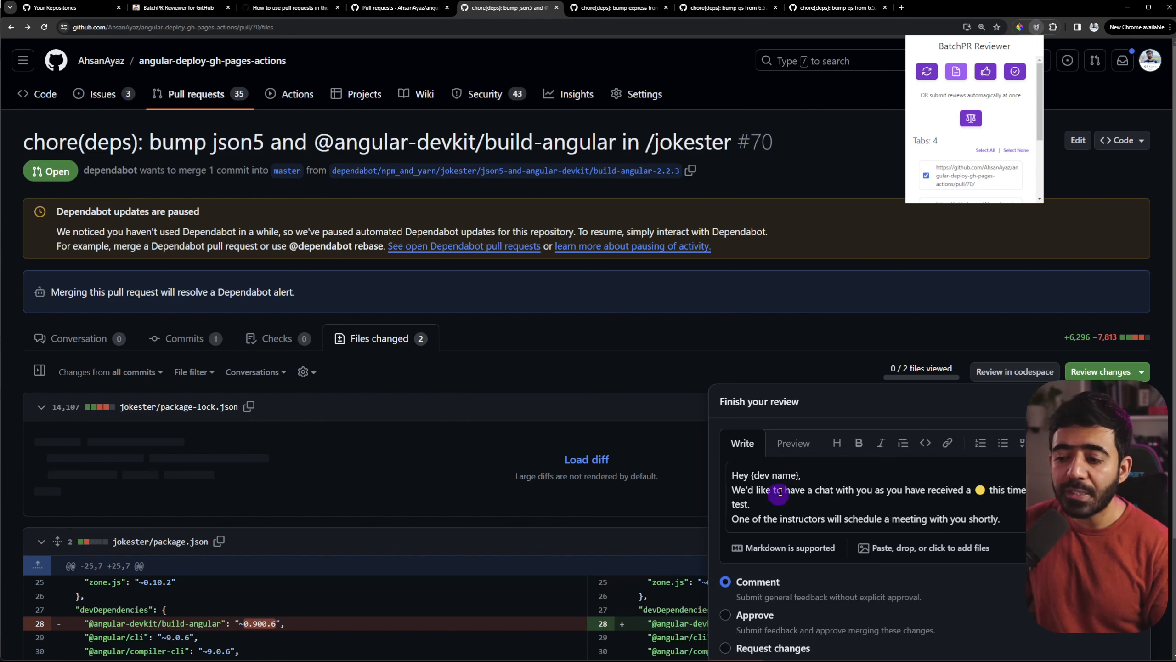
left_click(628, 9)
left_click(706, 9)
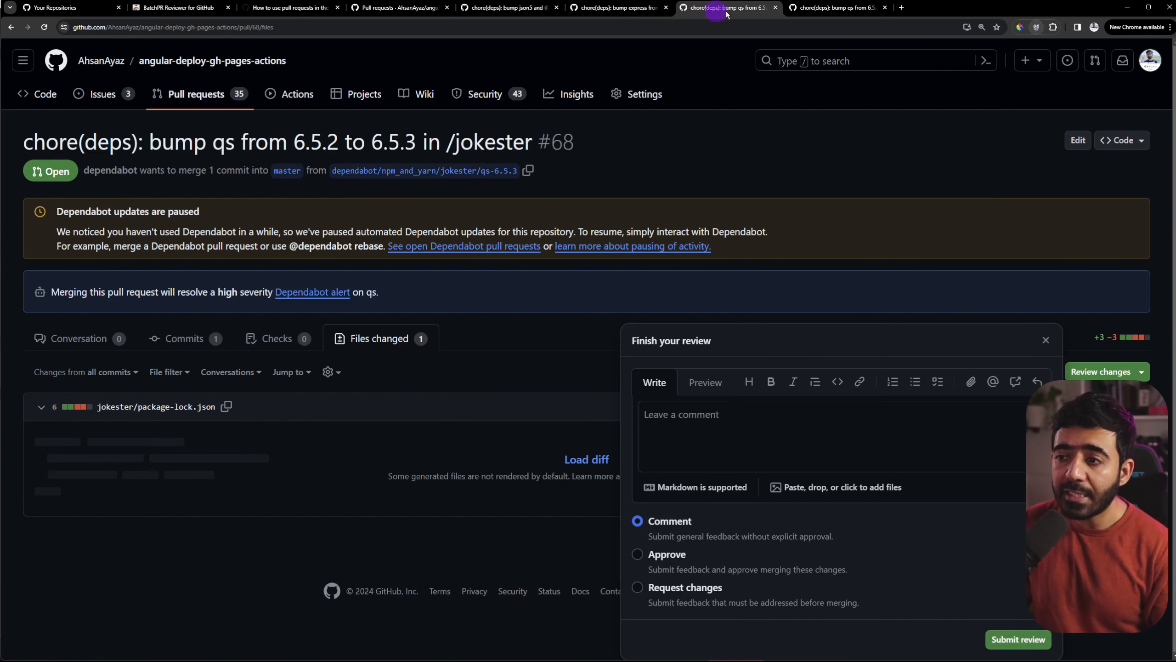
left_click(818, 8)
Set all four pull request reviews to Approve with BatchPR Reviewer and submit them together automatically.
left_click(1036, 26)
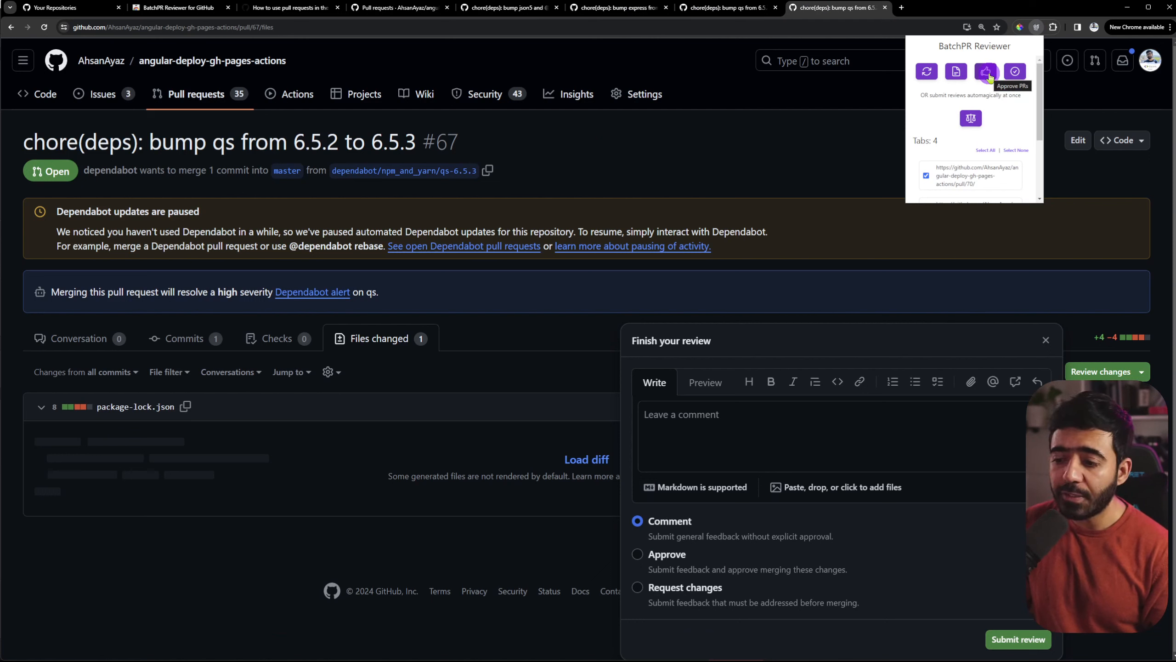
left_click(987, 73)
left_click(653, 567)
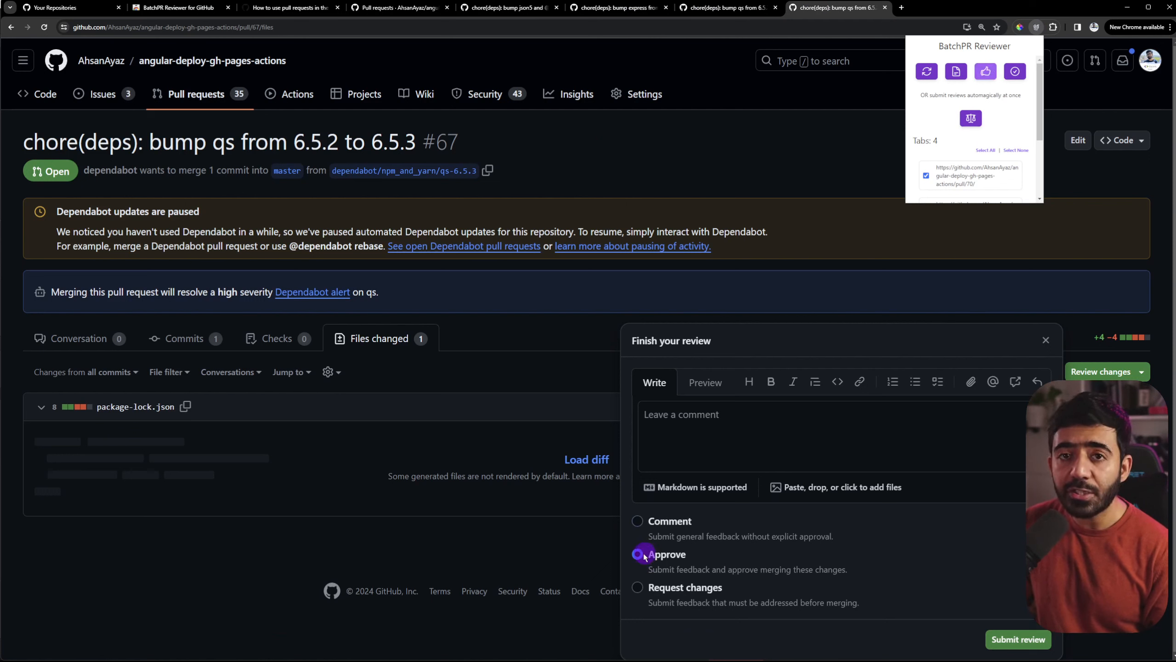
left_click(1018, 73)
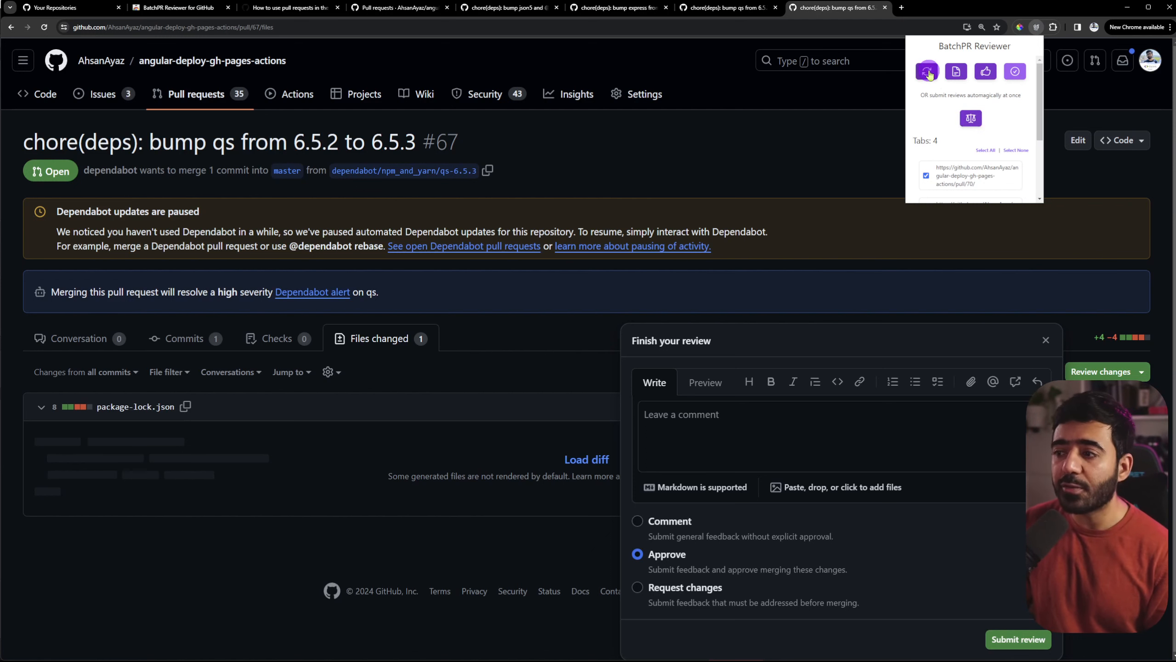
left_click(972, 119)
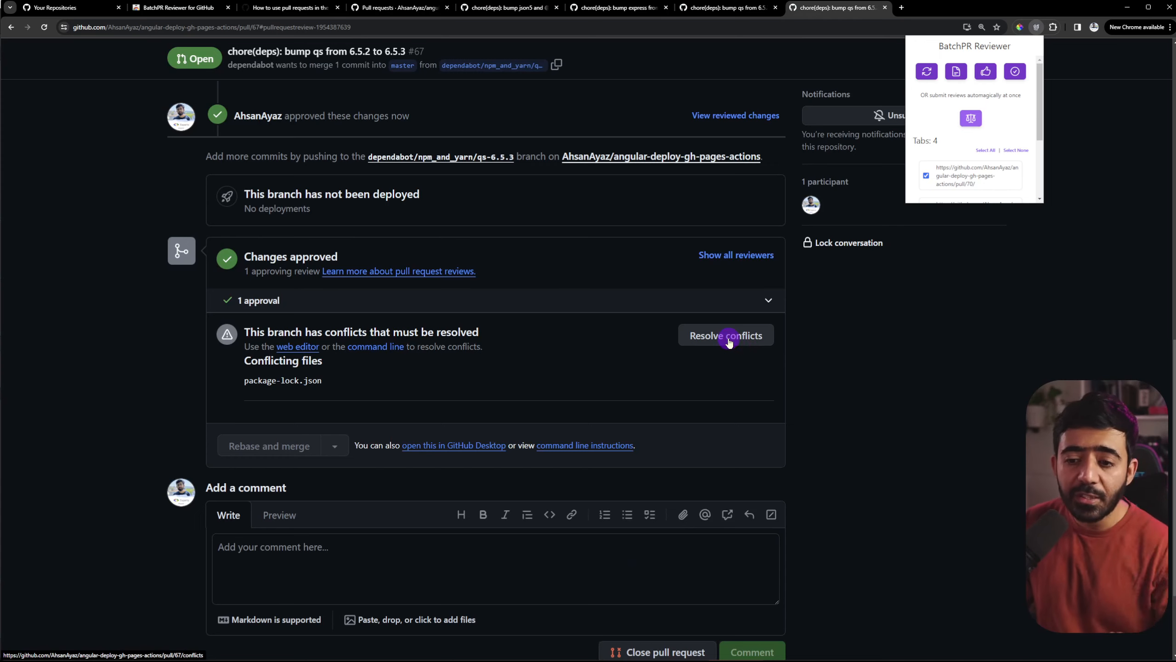
Examine the submitted reviews on pull requests #67, #70 and #69, highlighting the posted comments on #70 and #69.
scroll(675, 332, "up", 6)
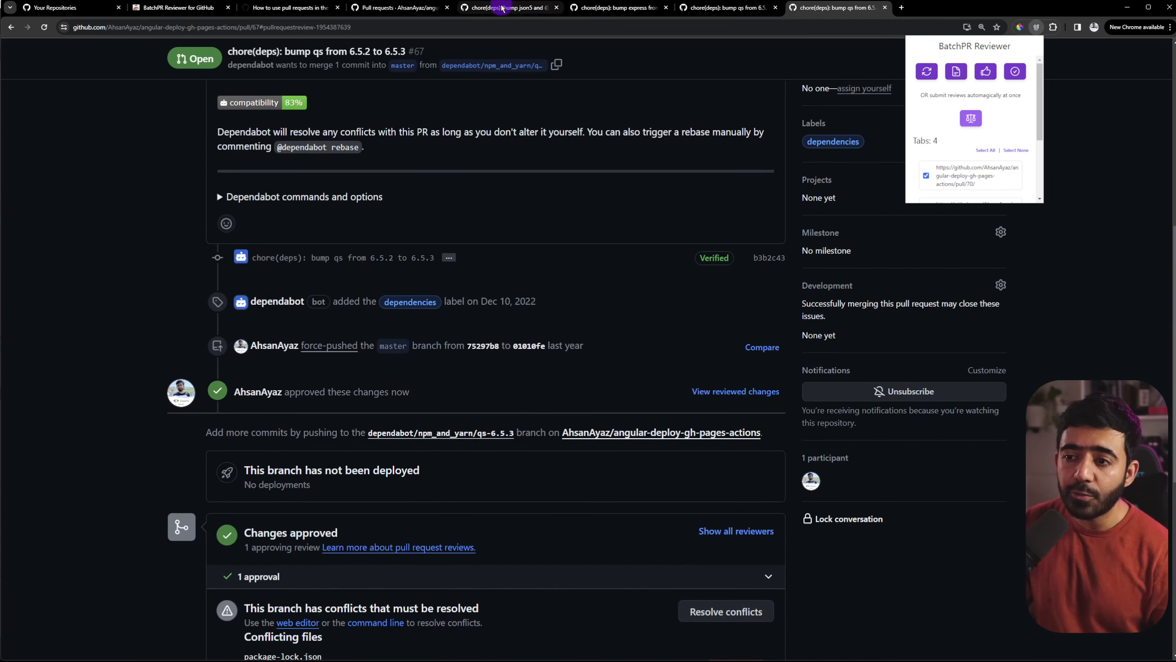
scroll(537, 325, "up", 5)
scroll(535, 326, "down", 5)
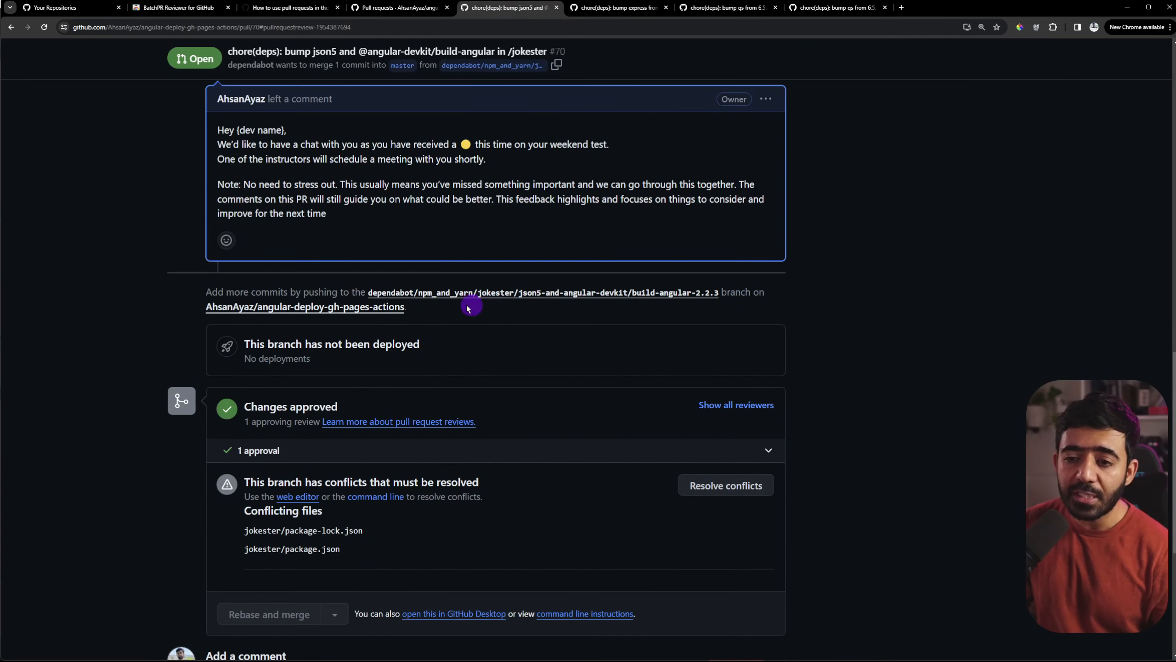
scroll(348, 278, "up", 3)
left_click_drag(216, 266, 353, 354)
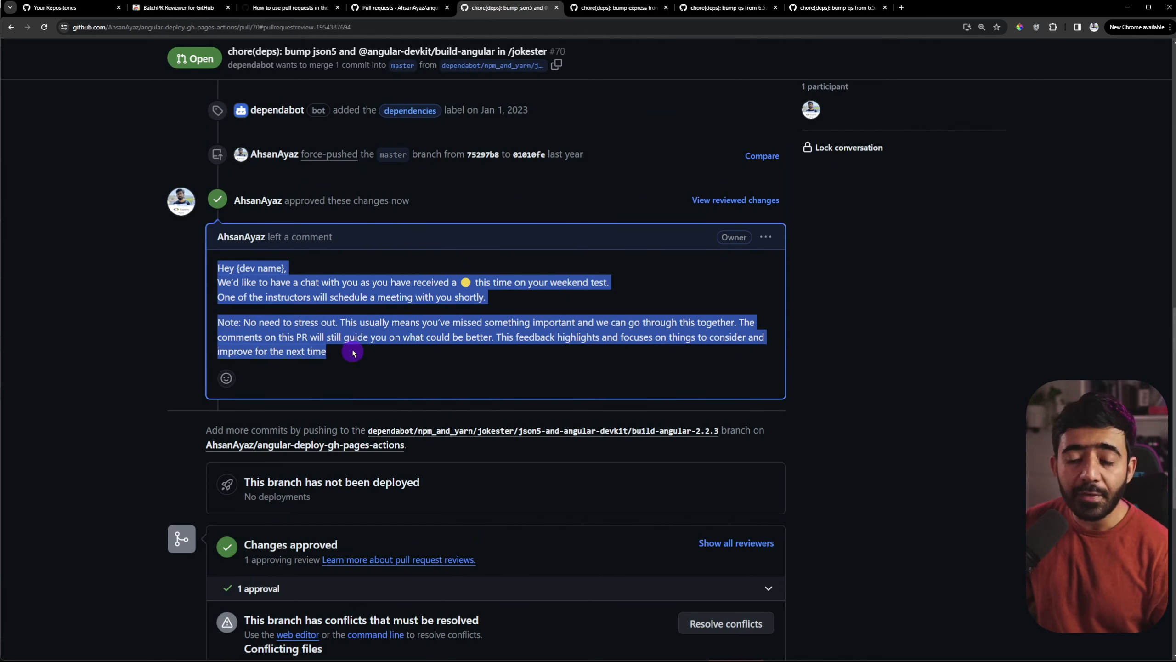
left_click(615, 8)
scroll(330, 265, "up", 2)
left_click_drag(218, 219, 341, 288)
left_click(837, 8)
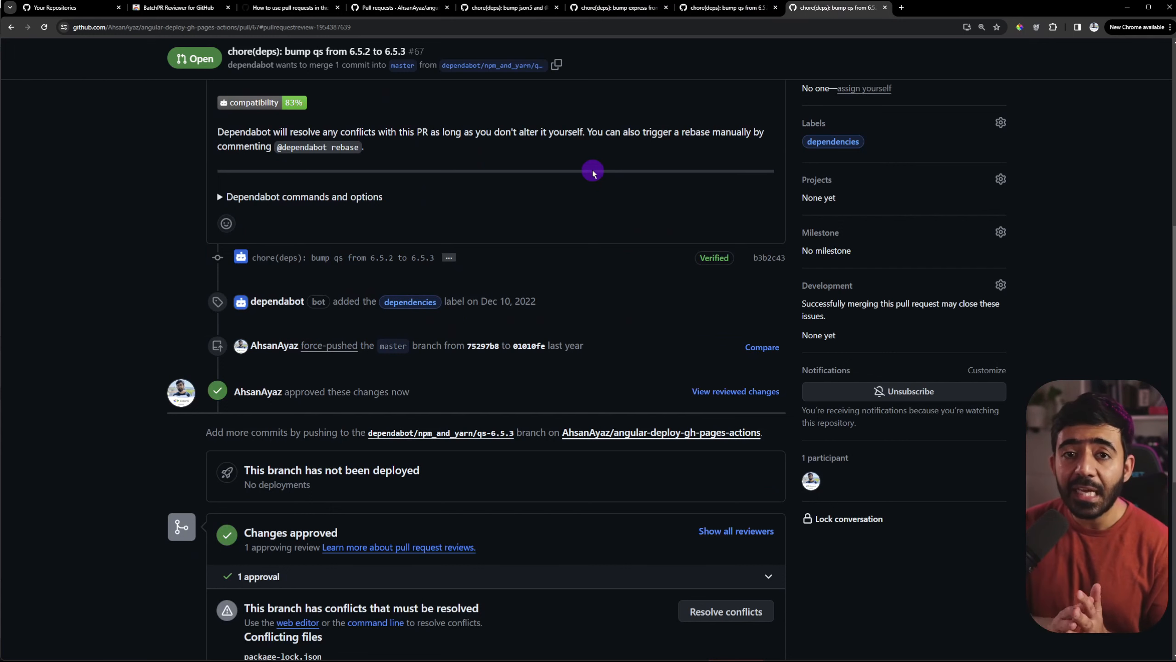
Look over the BatchPR Reviewer for GitHub page in the Chrome Web Store and reopen the extension on pull request #70.
left_click(157, 8)
scroll(266, 70, "down", 1)
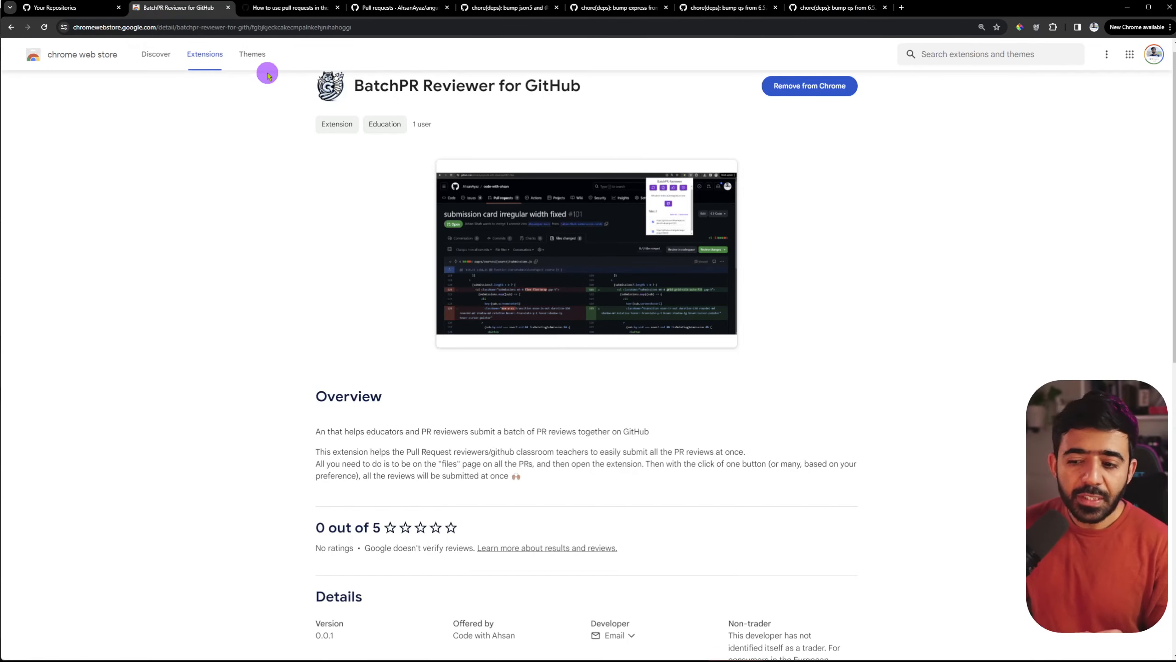
scroll(468, 197, "up", 1)
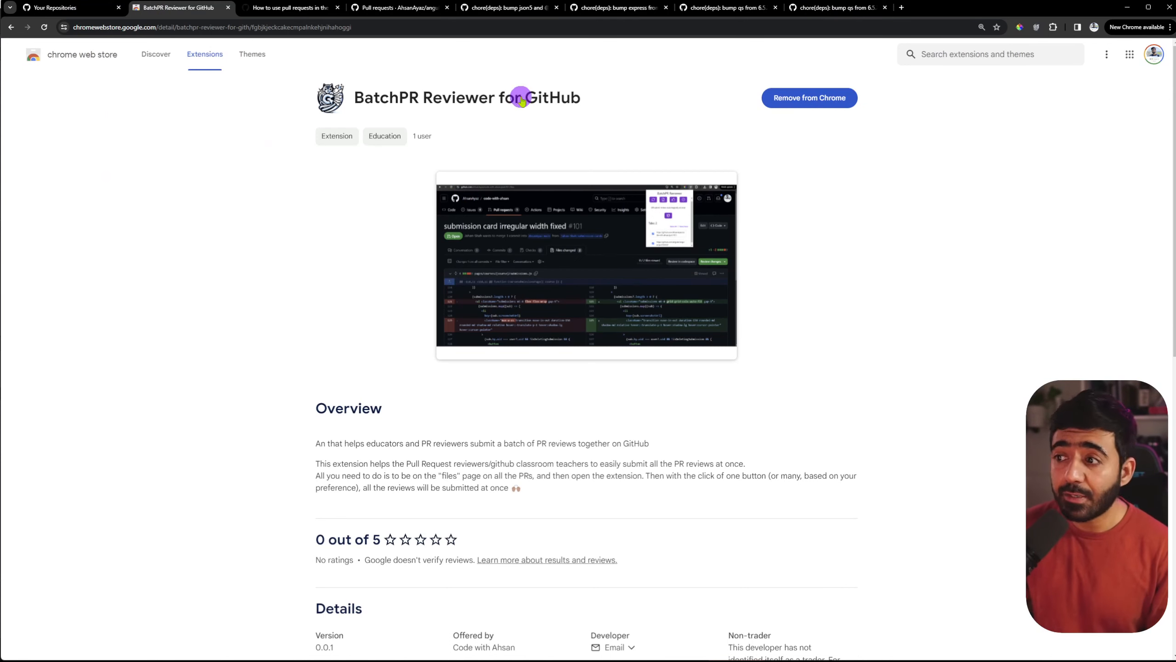
left_click(493, 7)
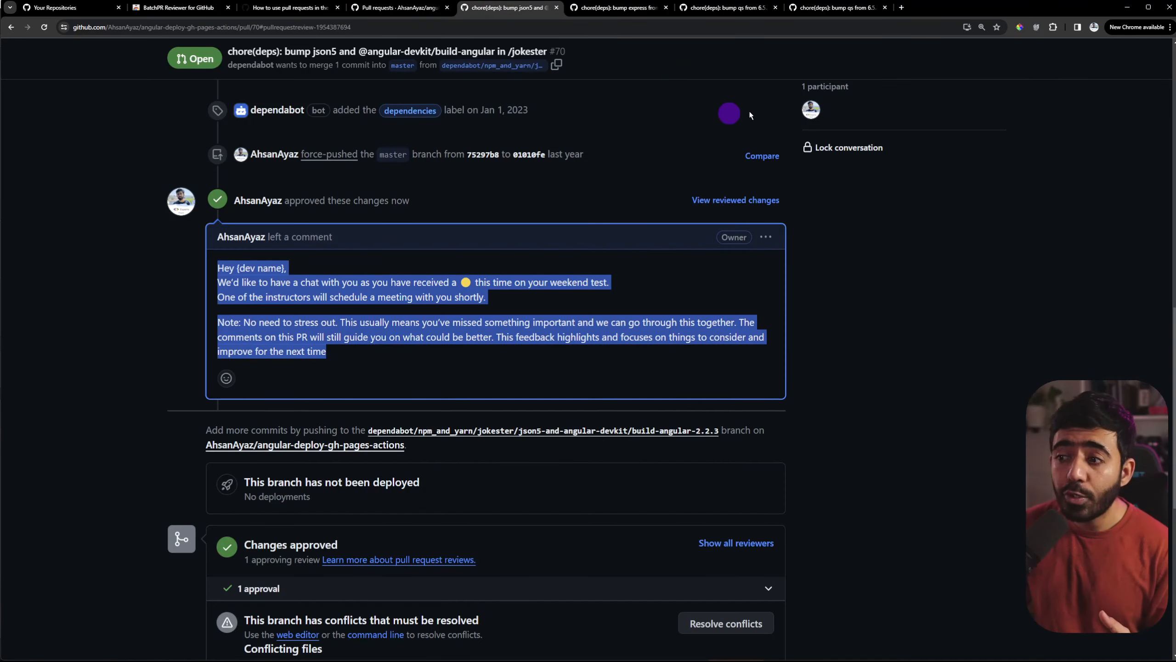
left_click(1037, 28)
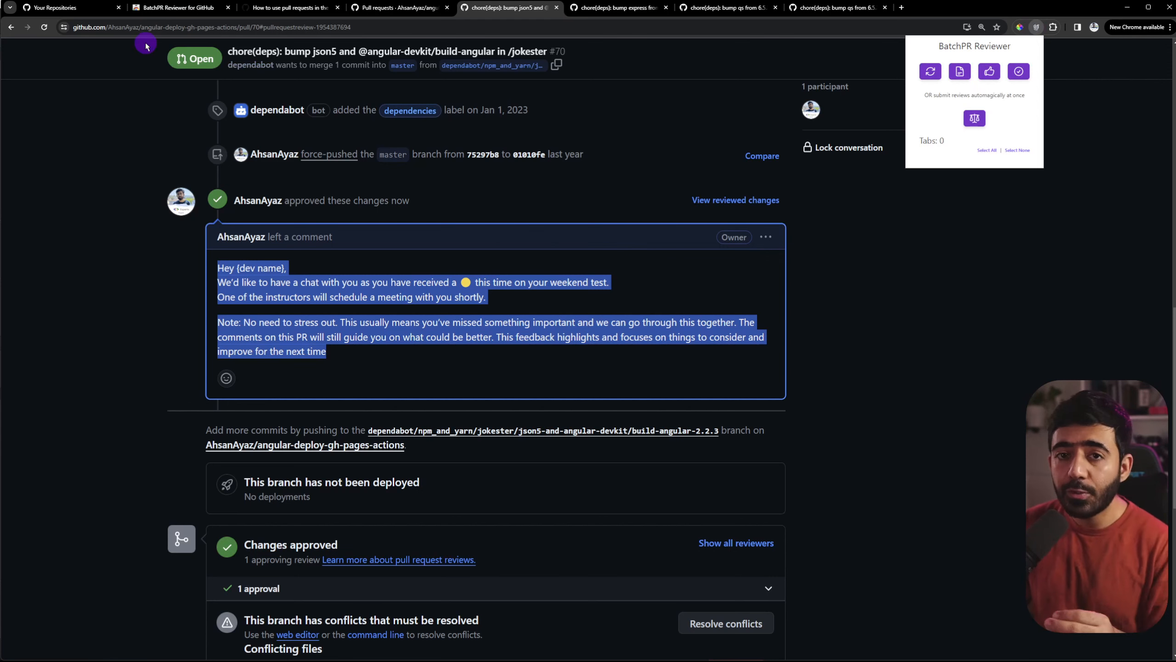
Open the batch-pr-reviewer-github repository from the GitHub repositories list.
left_click(61, 8)
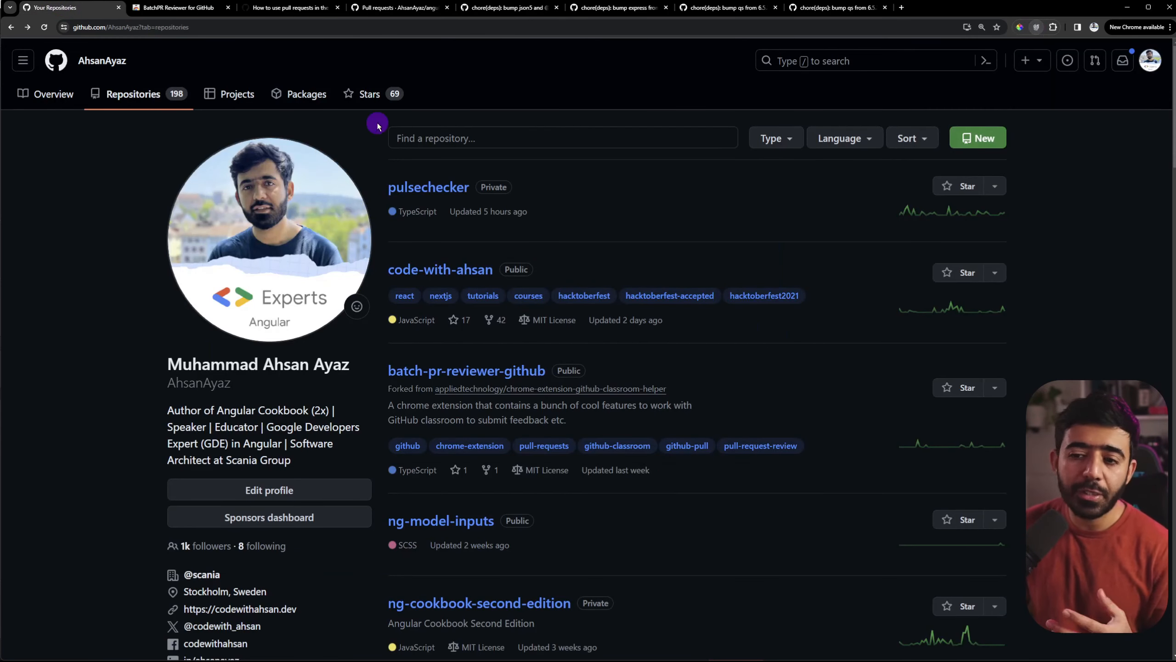
left_click(487, 379)
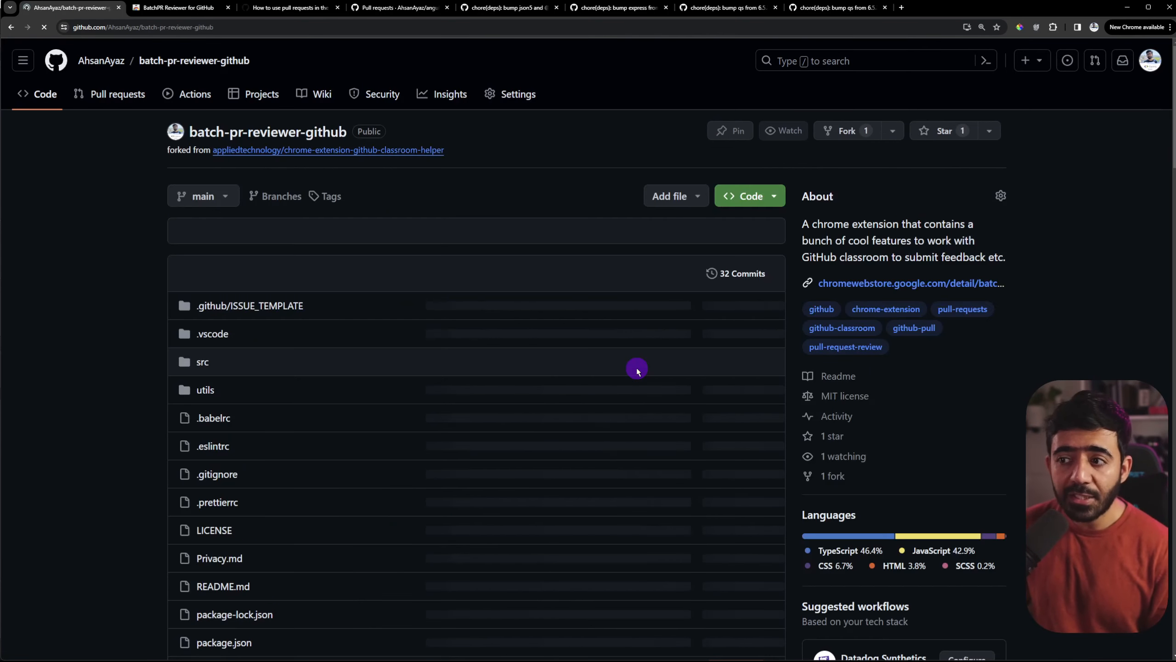